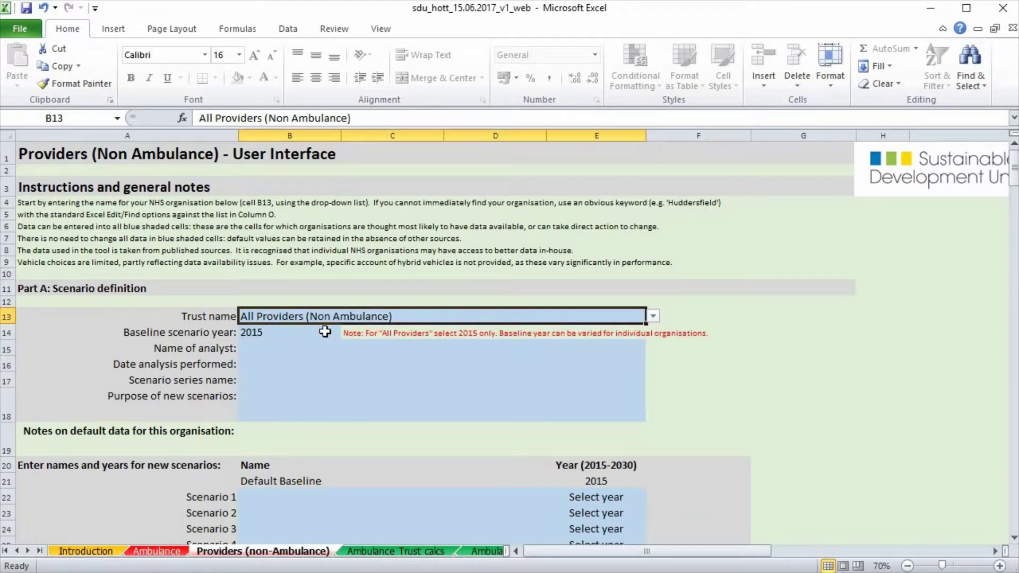
Examine the baseline scenario year, its note, and the analyst and purpose fields in Part A
{"action": "left_click", "coordinate": [325, 333]}
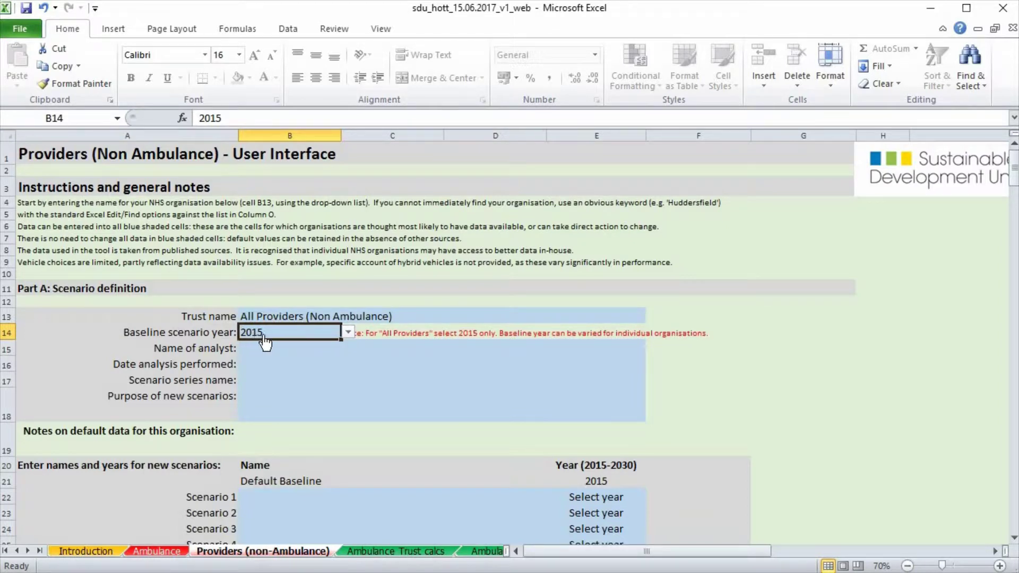
{"action": "left_click", "coordinate": [388, 336]}
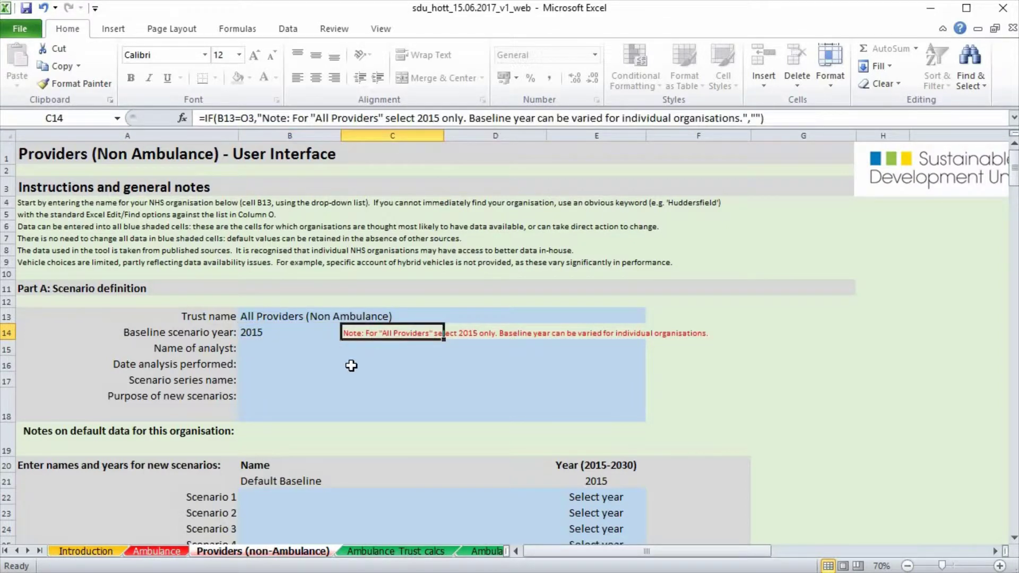
{"action": "left_click", "coordinate": [287, 350]}
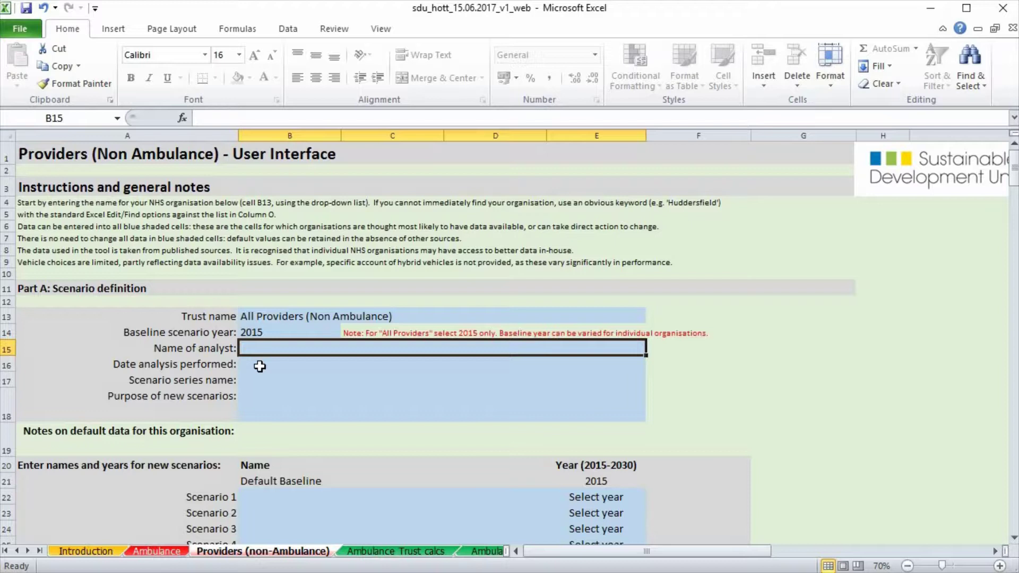
{"action": "left_click", "coordinate": [282, 400]}
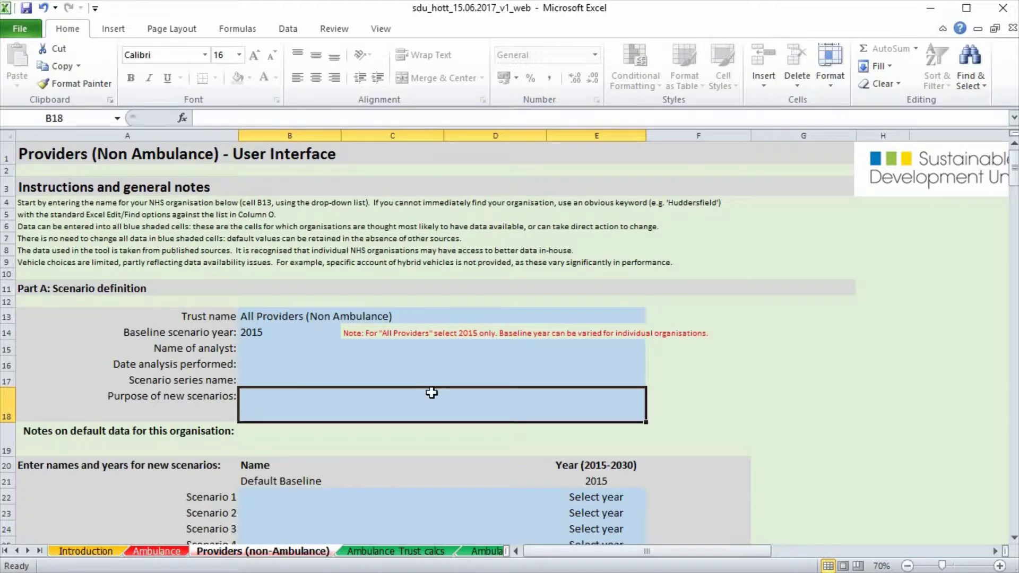
Name Scenario 1 "Actual Baseline" and set its year to 2015
{"action": "scroll", "coordinate": [445, 392], "scroll_direction": "down", "scroll_amount": 3}
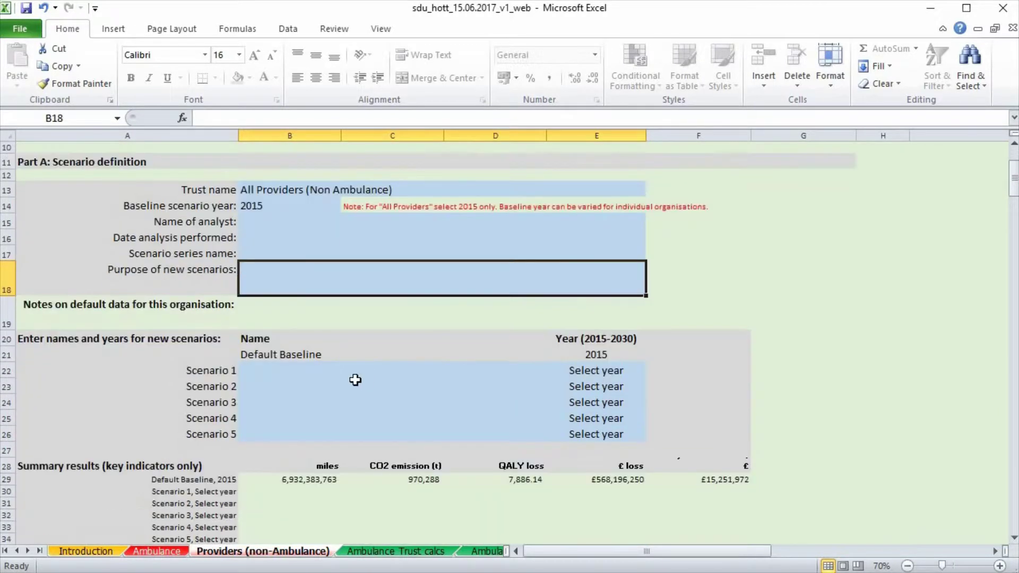
{"action": "left_click", "coordinate": [330, 373]}
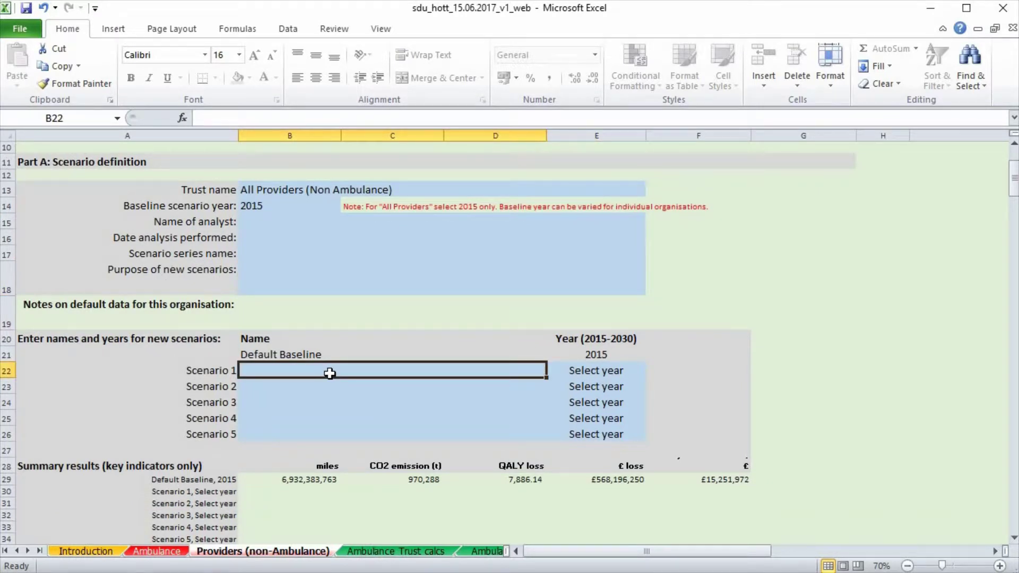
{"action": "type", "text": "Actula"}
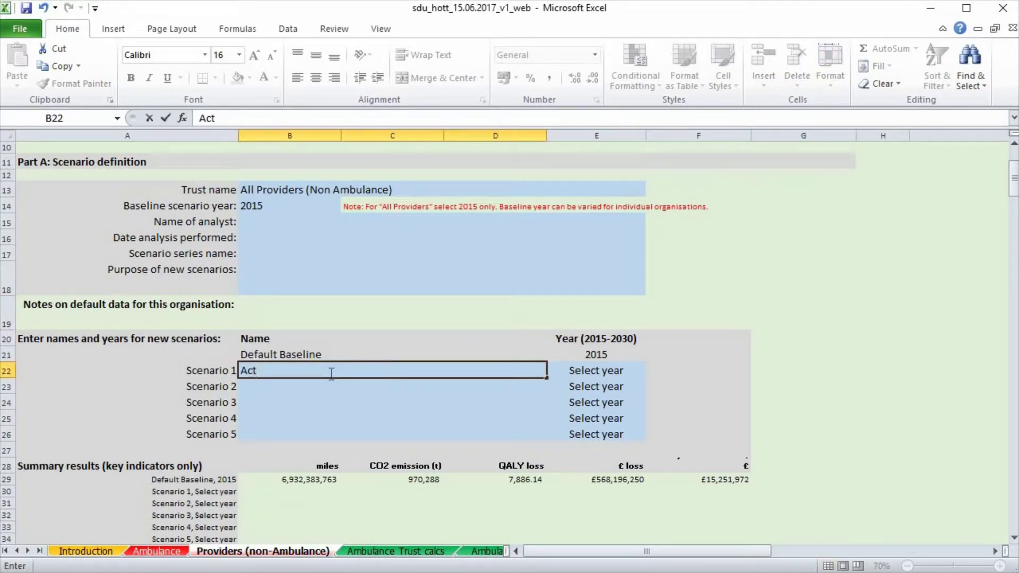
{"action": "key", "text": "BackSpace"}
{"action": "key", "text": "BackSpace"}
{"action": "type", "text": "al BAs"}
{"action": "key", "text": "BackSpace"}
{"action": "key", "text": "BackSpace"}
{"action": "type", "text": "aseline"}
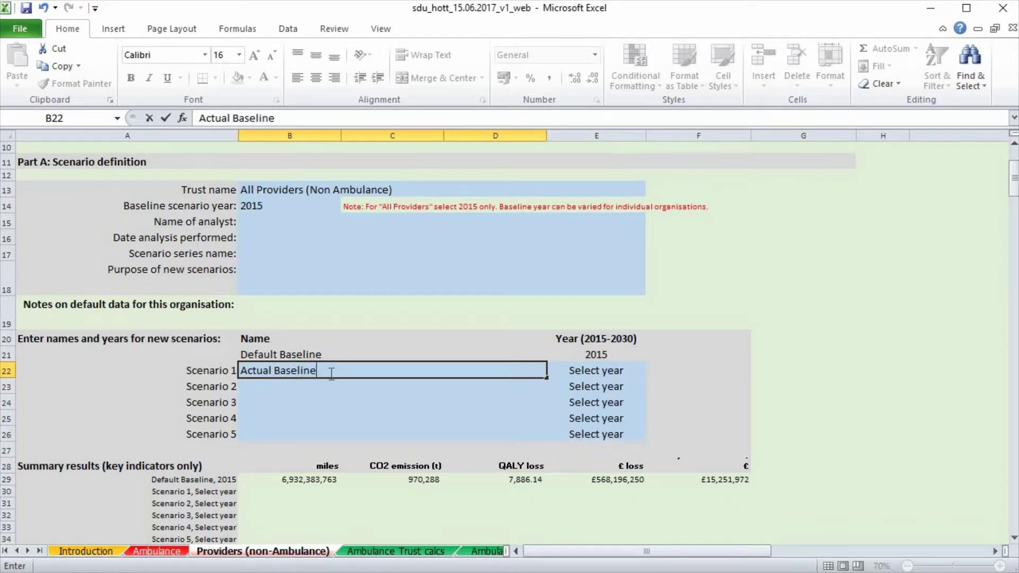
{"action": "key", "text": "Tab"}
{"action": "left_click", "coordinate": [653, 371]}
{"action": "left_click", "coordinate": [605, 383]}
{"action": "left_click", "coordinate": [511, 372]}
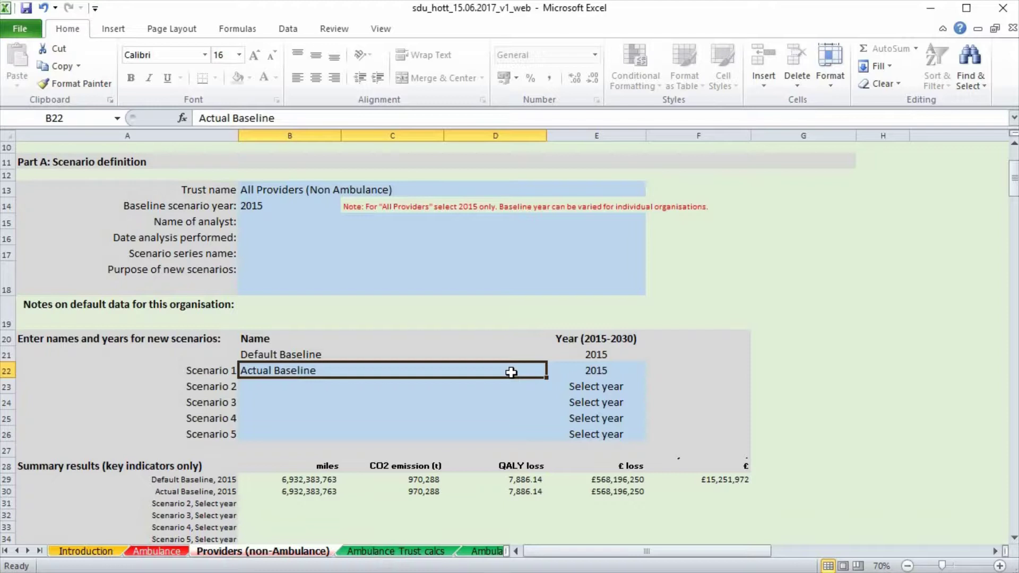
{"action": "key", "text": "Up"}
{"action": "key", "text": "Up"}
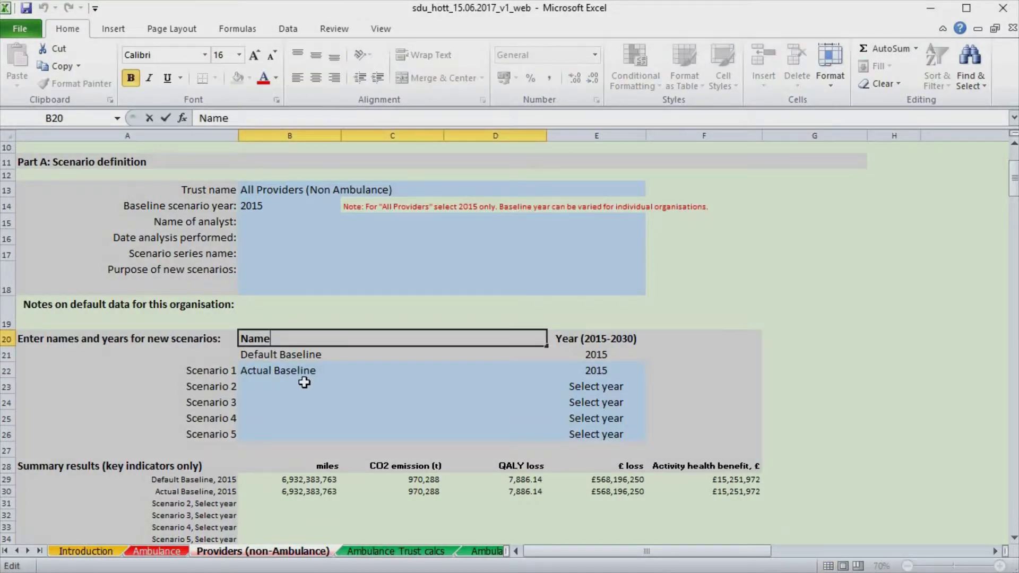
Name Scenario 2 "Improved Bus Service to Main site (MS-20%)" and set its year to 2019
{"action": "left_click", "coordinate": [381, 384]}
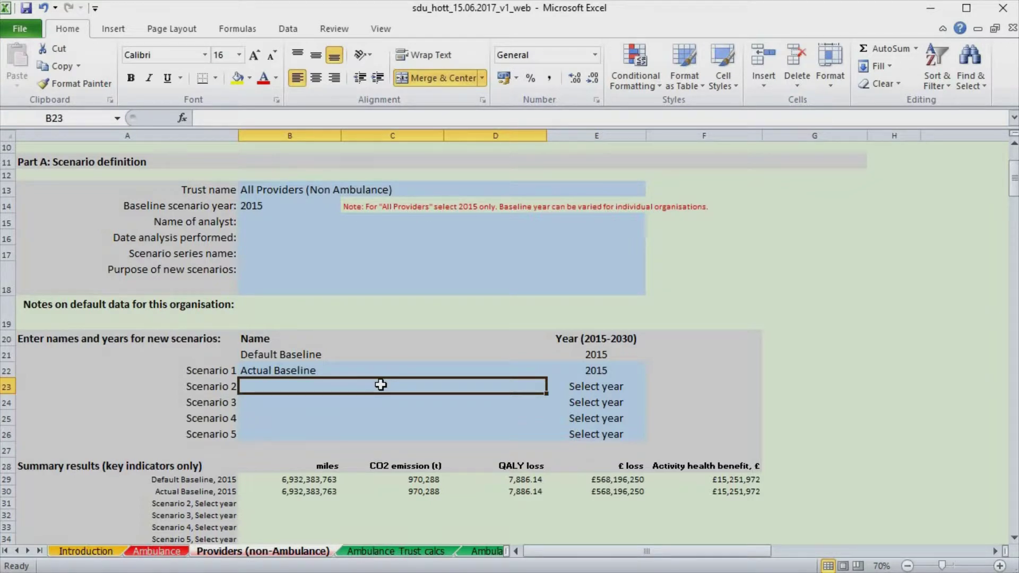
{"action": "type", "text": "D"}
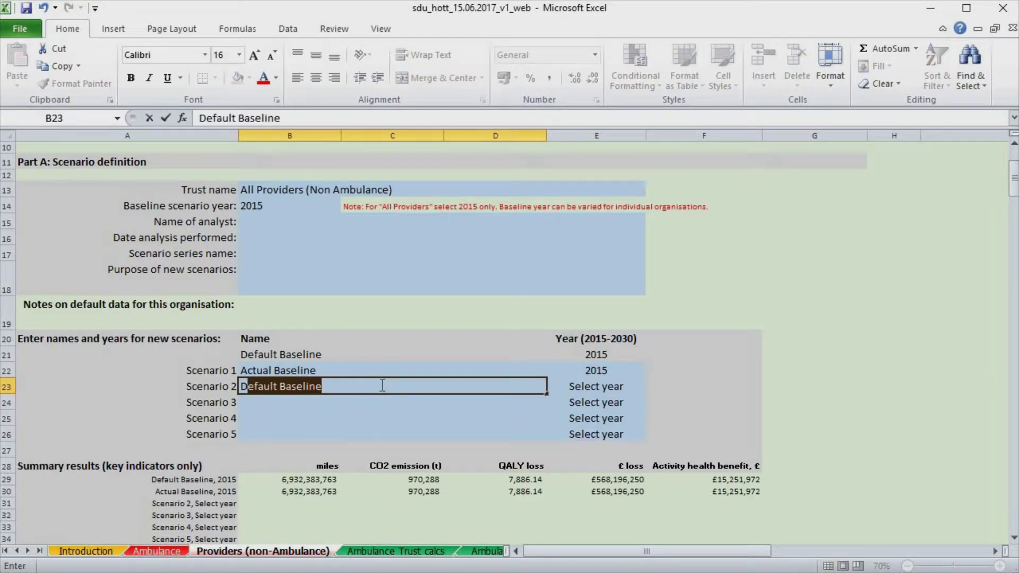
{"action": "key", "text": "BackSpace"}
{"action": "type", "text": "l"}
{"action": "key", "text": "BackSpace"}
{"action": "key", "text": "BackSpace"}
{"action": "type", "text": "IM"}
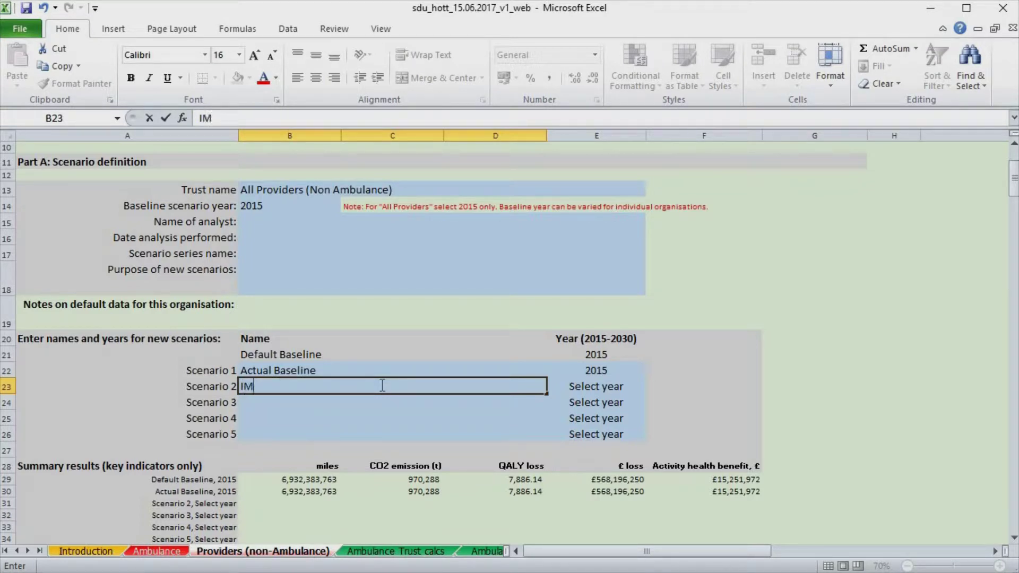
{"action": "key", "text": "BackSpace"}
{"action": "key", "text": "BackSpace"}
{"action": "type", "text": "Improved Bus Service"}
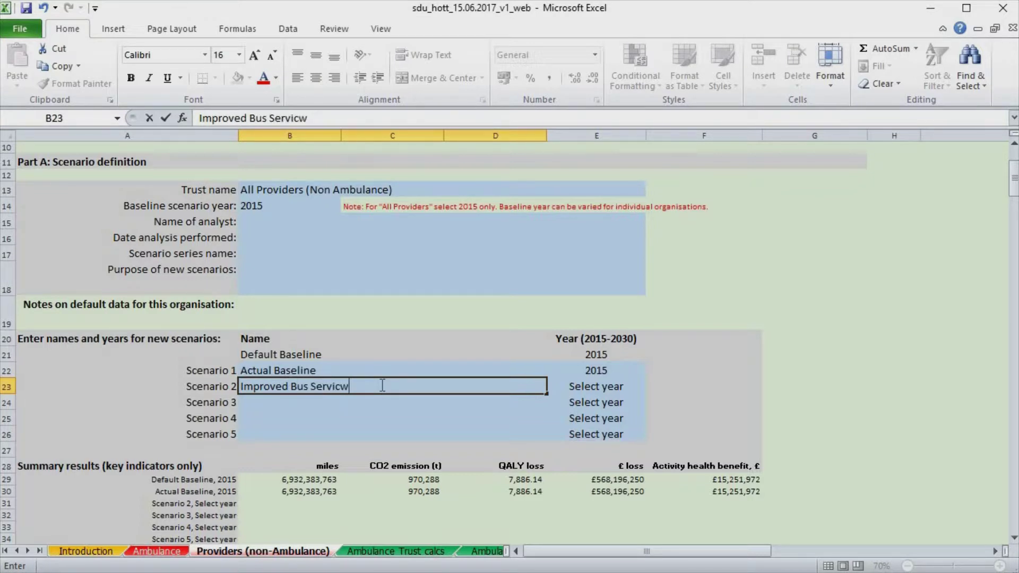
{"action": "type", "text": " to Main site"}
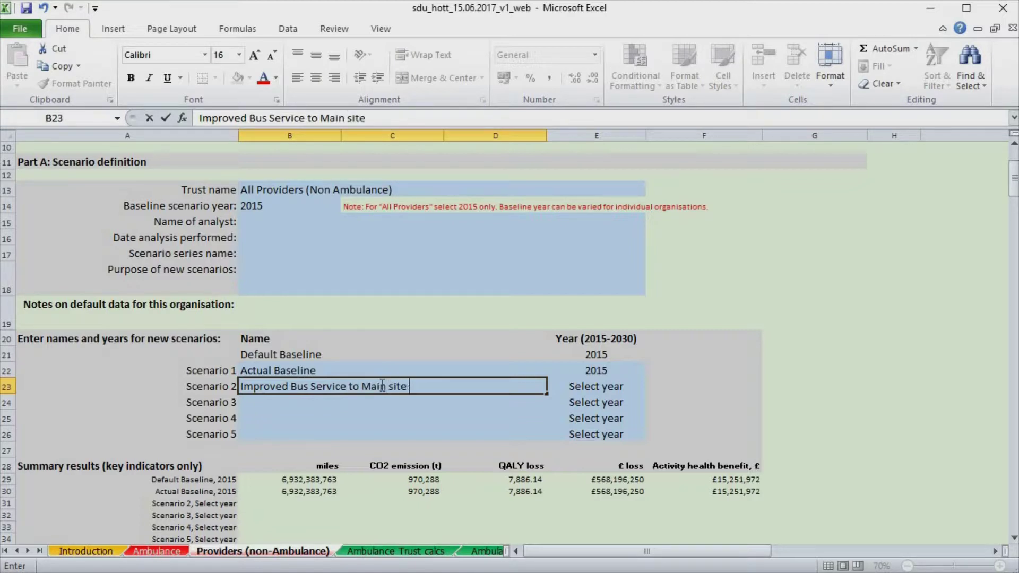
{"action": "type", "text": " (MS-20%)"}
{"action": "key", "text": "Tab"}
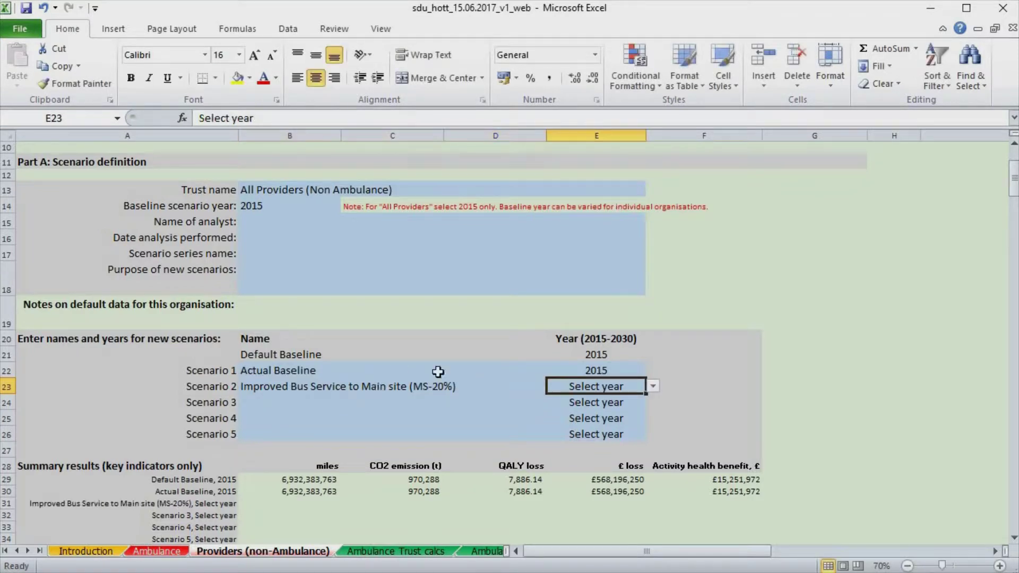
{"action": "left_click", "coordinate": [653, 386]}
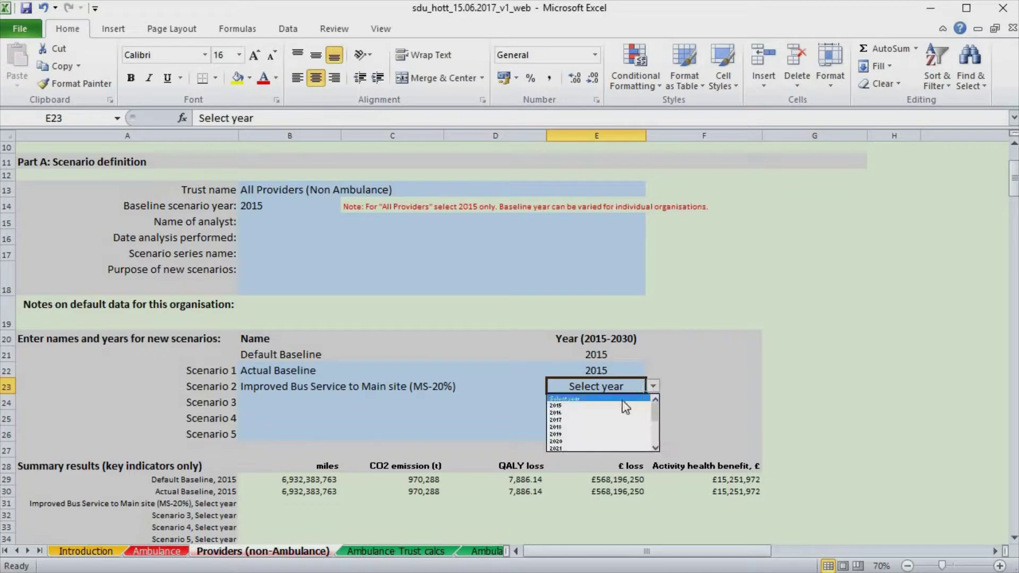
{"action": "left_click", "coordinate": [596, 434]}
Name Scenario 3 "BAU" and set its year to 2019
{"action": "left_click", "coordinate": [350, 399]}
{"action": "type", "text": "BAU"}
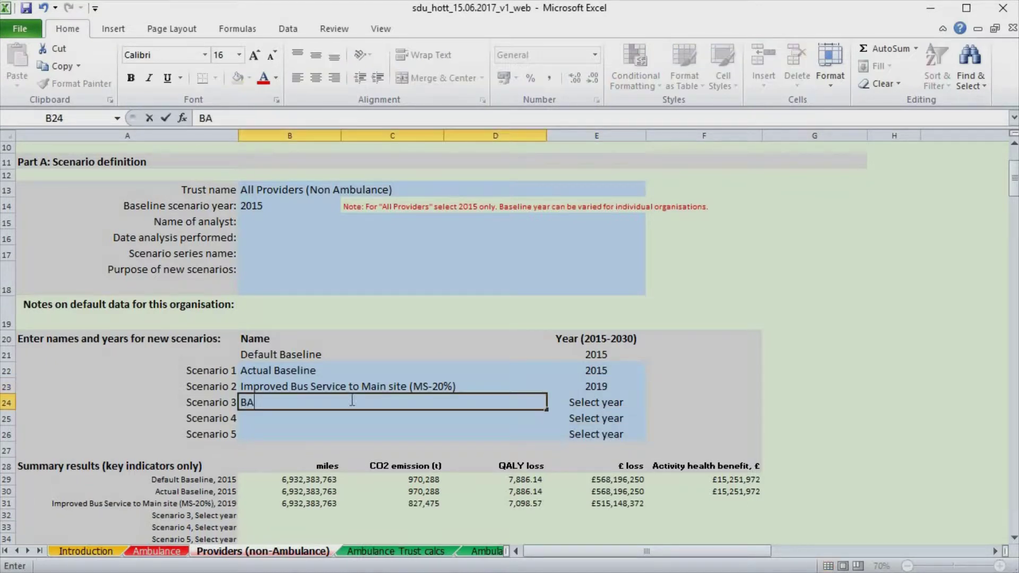
{"action": "left_click", "coordinate": [590, 401]}
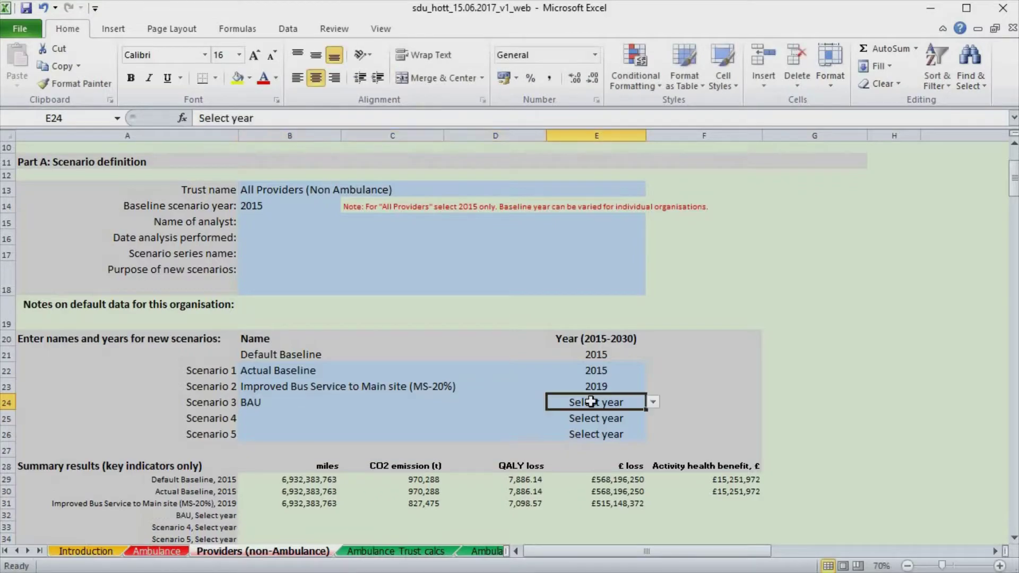
{"action": "left_click", "coordinate": [652, 403]}
{"action": "left_click", "coordinate": [591, 451]}
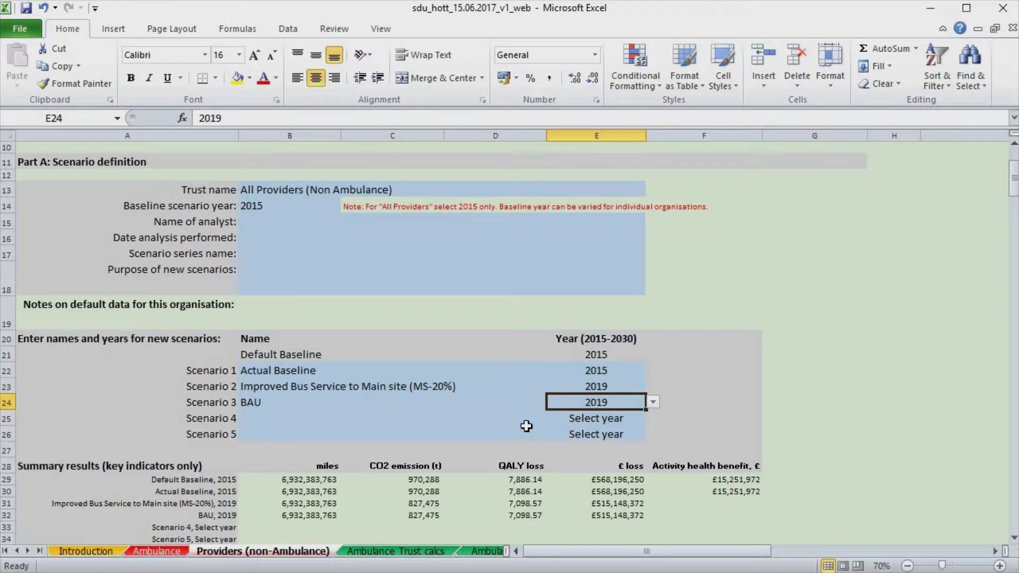
Name Scenario 4 "+ New EV fleet for BM (MS-40%)", entered as text, and set its year to 2023
{"action": "left_click", "coordinate": [376, 415]}
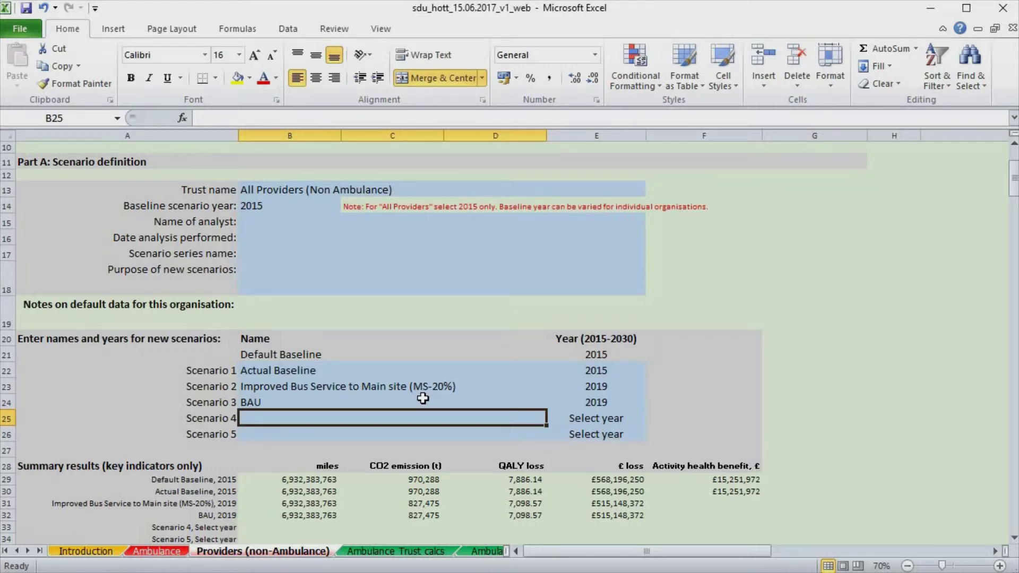
{"action": "type", "text": "'+"}
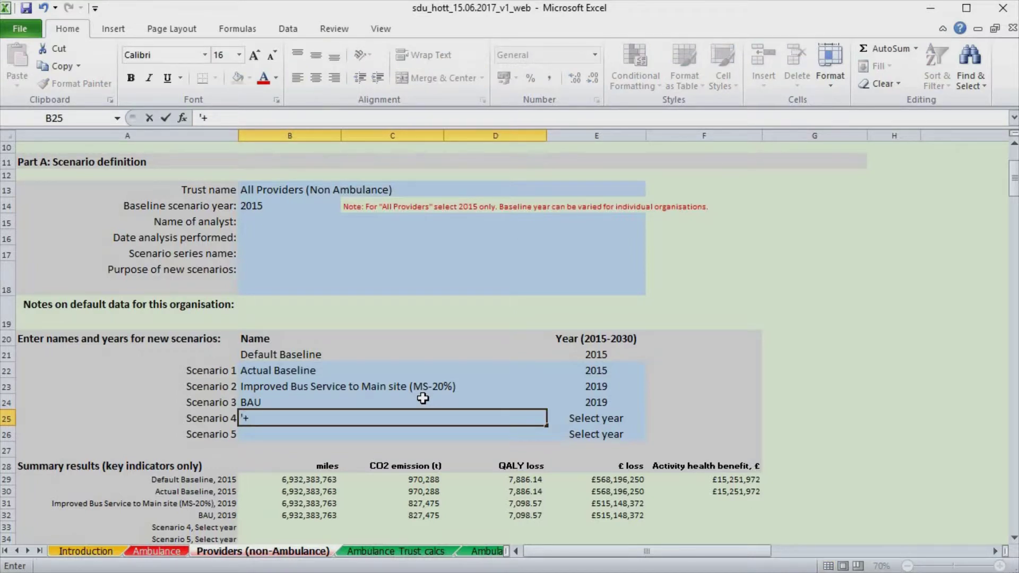
{"action": "type", "text": " New EV fleet for BM ("}
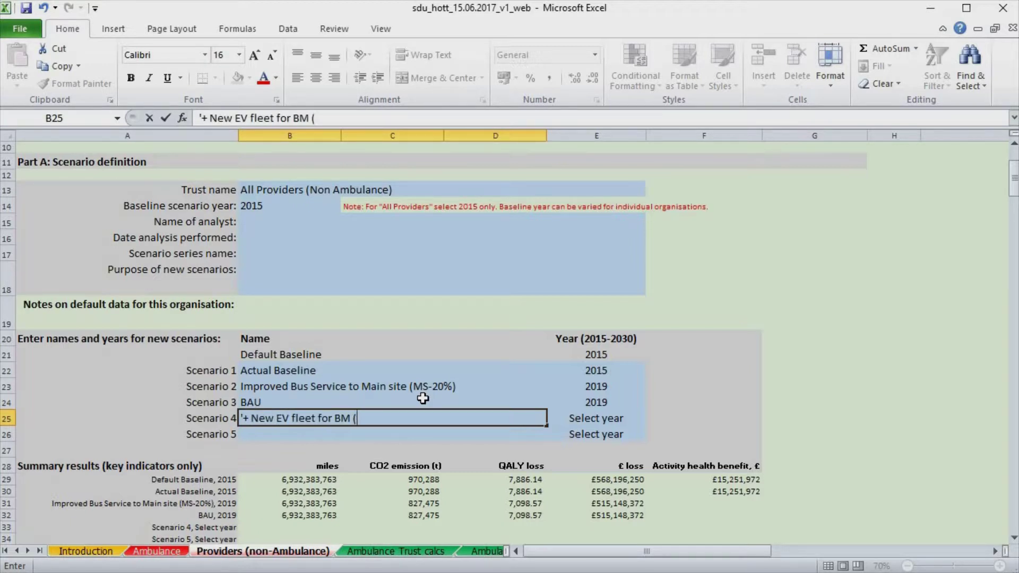
{"action": "type", "text": "MS-40%)"}
{"action": "key", "text": "Tab"}
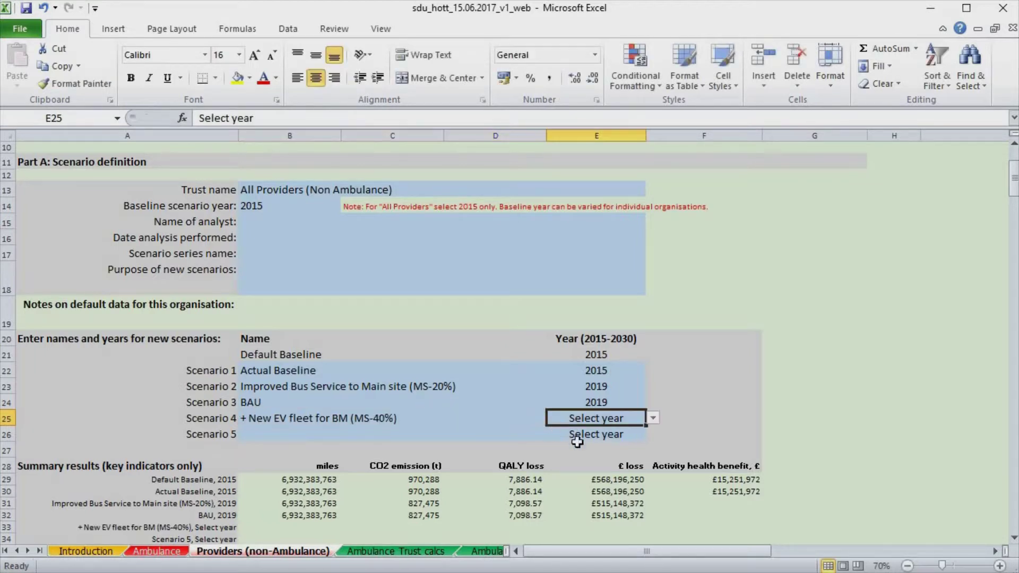
{"action": "left_click", "coordinate": [653, 419]}
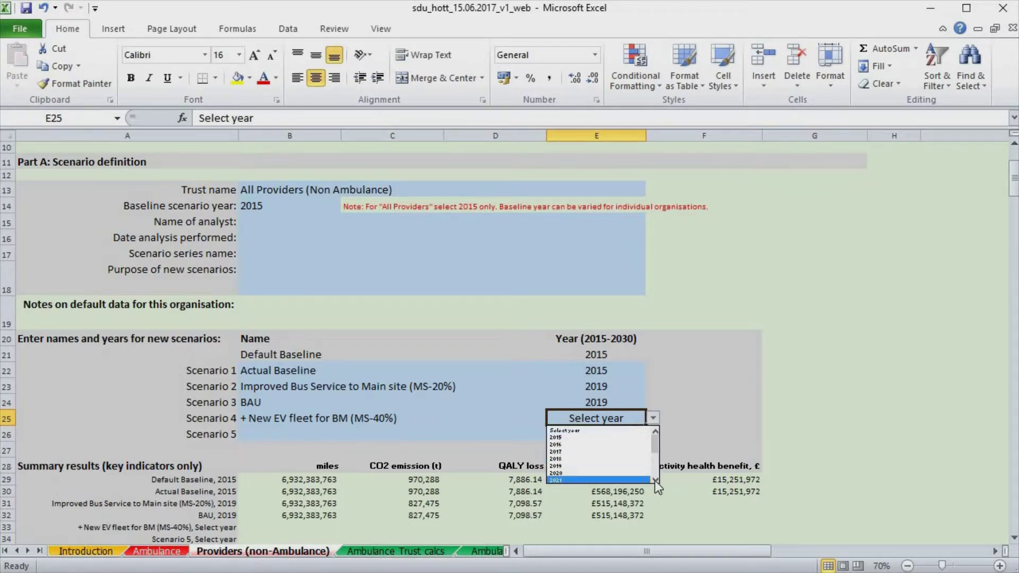
{"action": "scroll", "coordinate": [623, 480], "scroll_direction": "down", "scroll_amount": 1}
{"action": "left_click", "coordinate": [615, 466]}
Name Scenario 5 "BAU" and set its year to 2023
{"action": "left_click", "coordinate": [476, 437]}
{"action": "type", "text": "BAU"}
{"action": "key", "text": "Tab"}
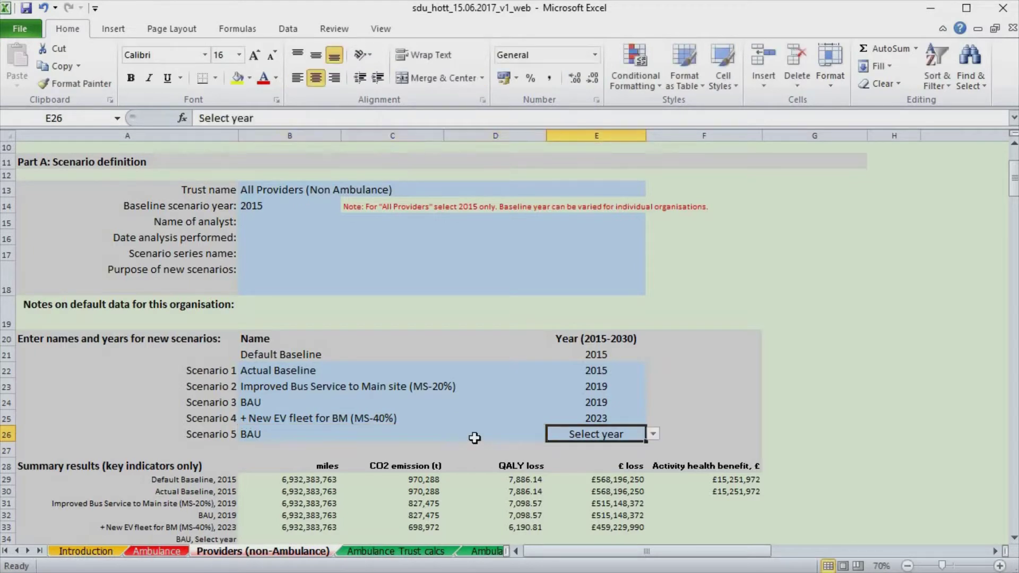
{"action": "left_click", "coordinate": [653, 434]}
{"action": "left_click", "coordinate": [657, 495]}
{"action": "left_click", "coordinate": [657, 495]}
{"action": "left_click", "coordinate": [603, 495]}
{"action": "left_click", "coordinate": [685, 435]}
Examine the key indicators for all scenarios in the summary results table and the charts beneath it
{"action": "scroll", "coordinate": [685, 434], "scroll_direction": "down", "scroll_amount": 2}
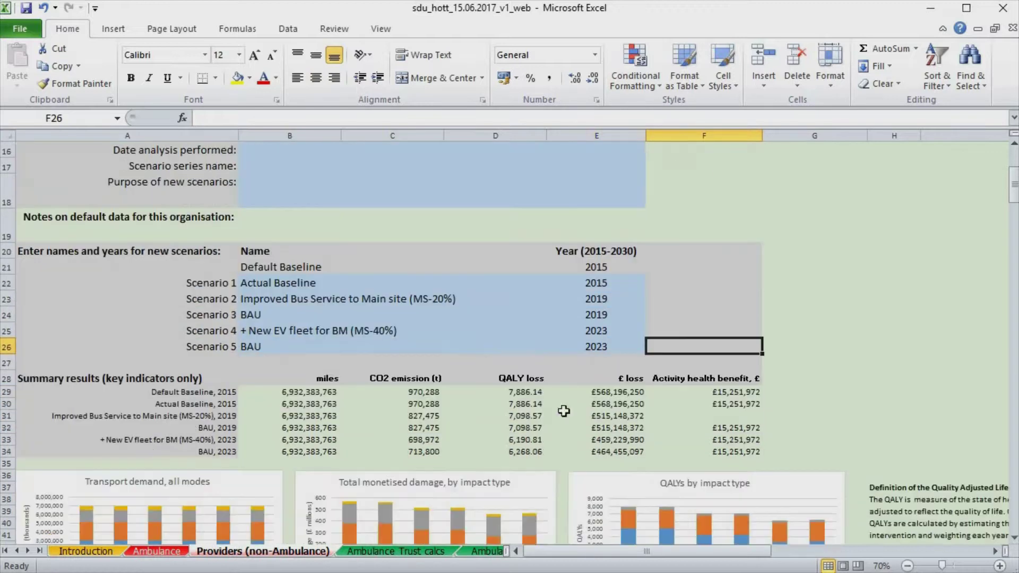
{"action": "left_click_drag", "start_coordinate": [319, 392], "coordinate": [702, 451]}
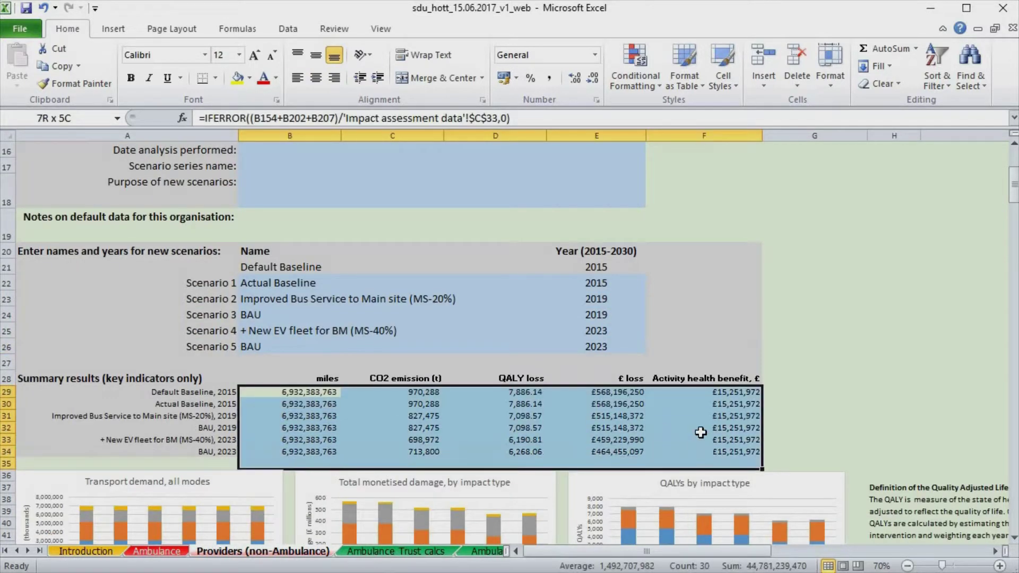
{"action": "left_click", "coordinate": [704, 427]}
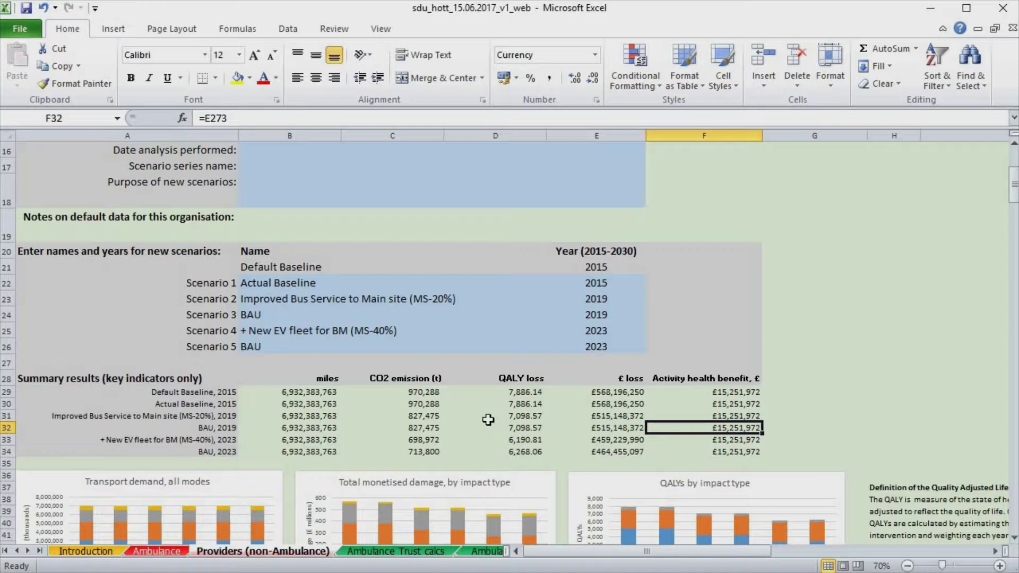
{"action": "scroll", "coordinate": [488, 419], "scroll_direction": "down", "scroll_amount": 13}
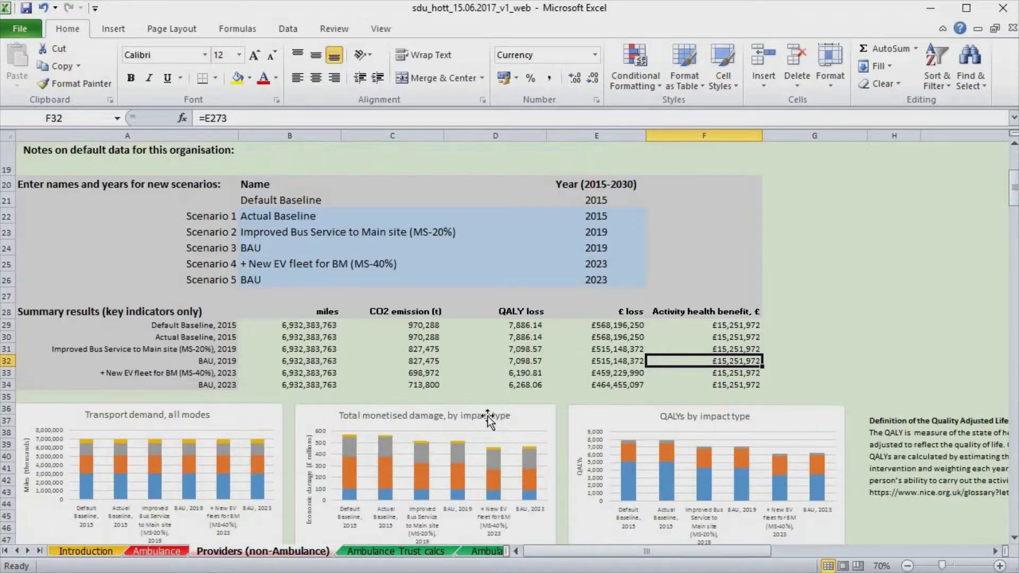
Examine the scenario input data for numbers of people, number of journeys, travel distances and annual business mileage
{"action": "scroll", "coordinate": [482, 404], "scroll_direction": "down", "scroll_amount": 8}
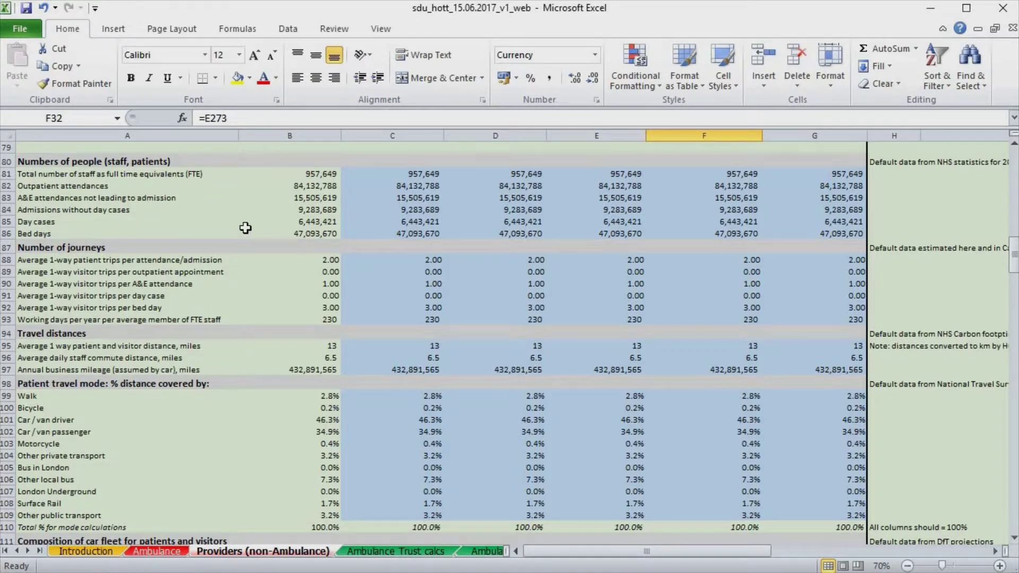
{"action": "left_click", "coordinate": [237, 245]}
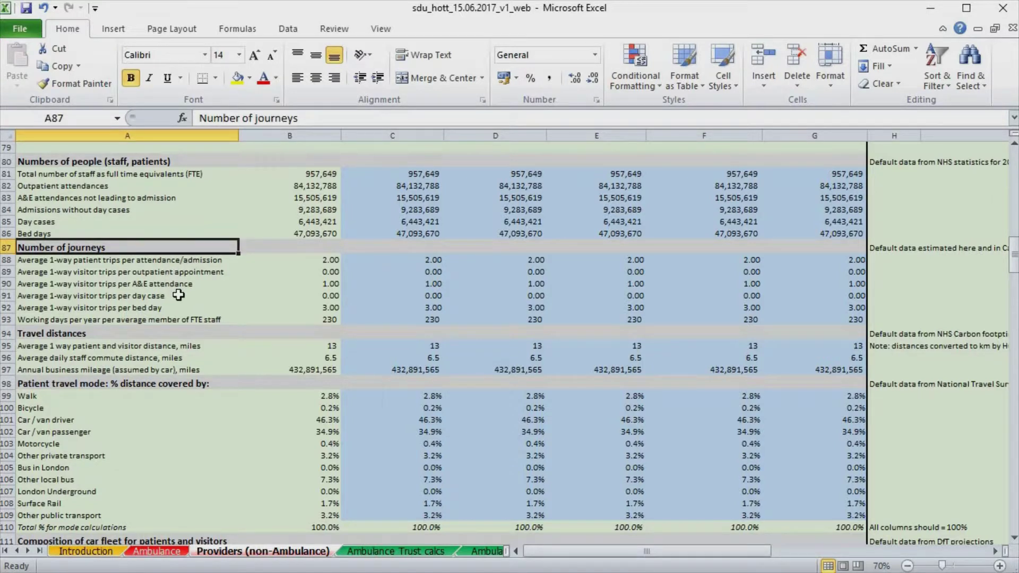
{"action": "left_click", "coordinate": [154, 332]}
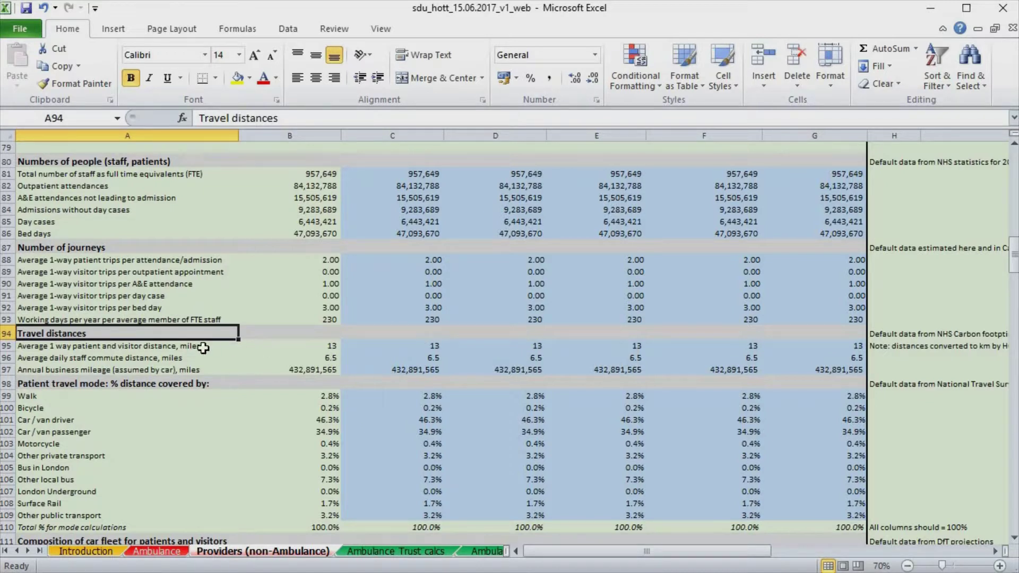
{"action": "left_click", "coordinate": [183, 372]}
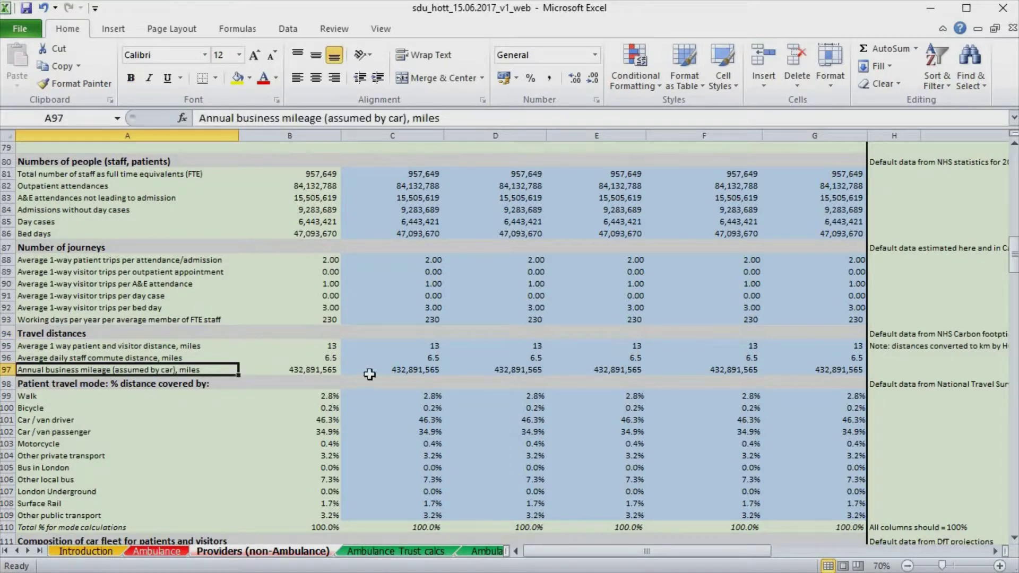
{"action": "key", "text": "Right"}
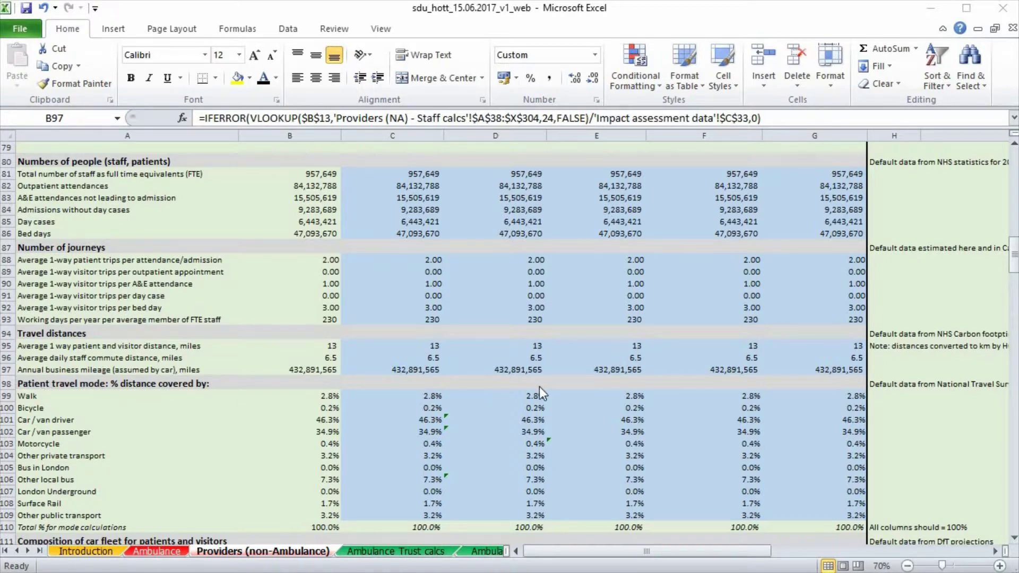
Set the patient travel share for Other local bus to 20% in D106 and check the column's mode total
{"action": "left_click", "coordinate": [539, 479]}
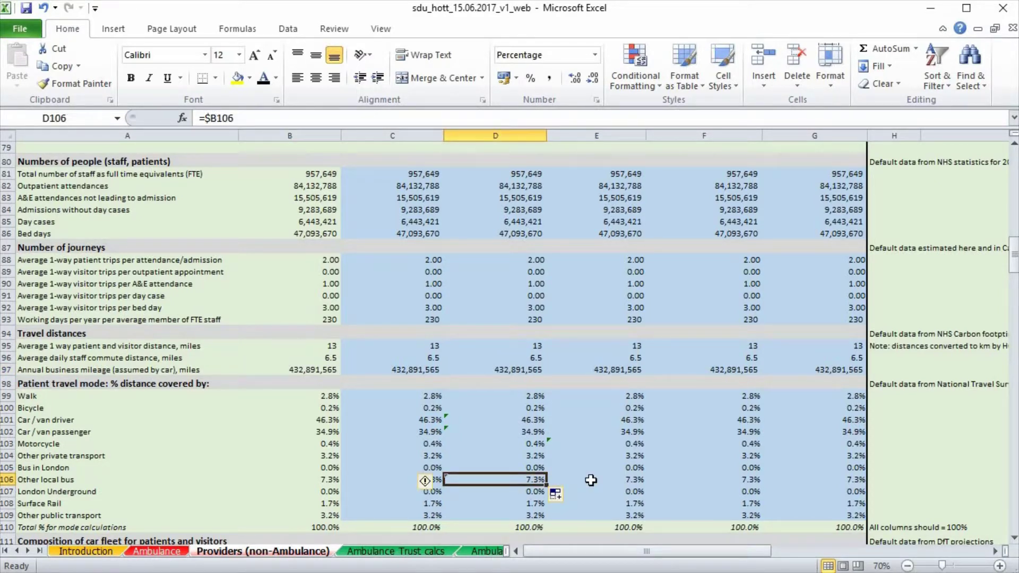
{"action": "type", "text": "20"}
{"action": "key", "text": "Return"}
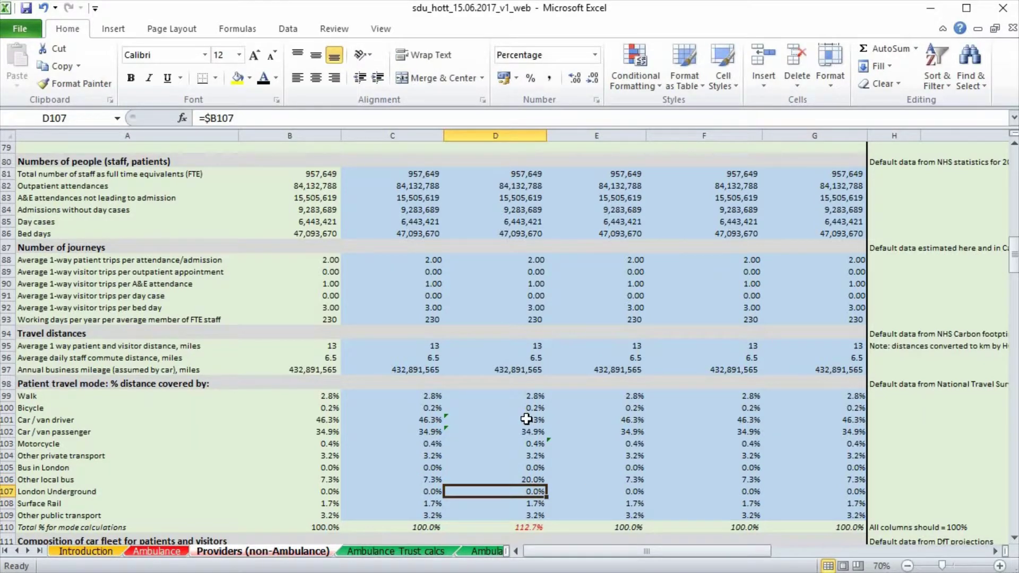
{"action": "left_click", "coordinate": [534, 528]}
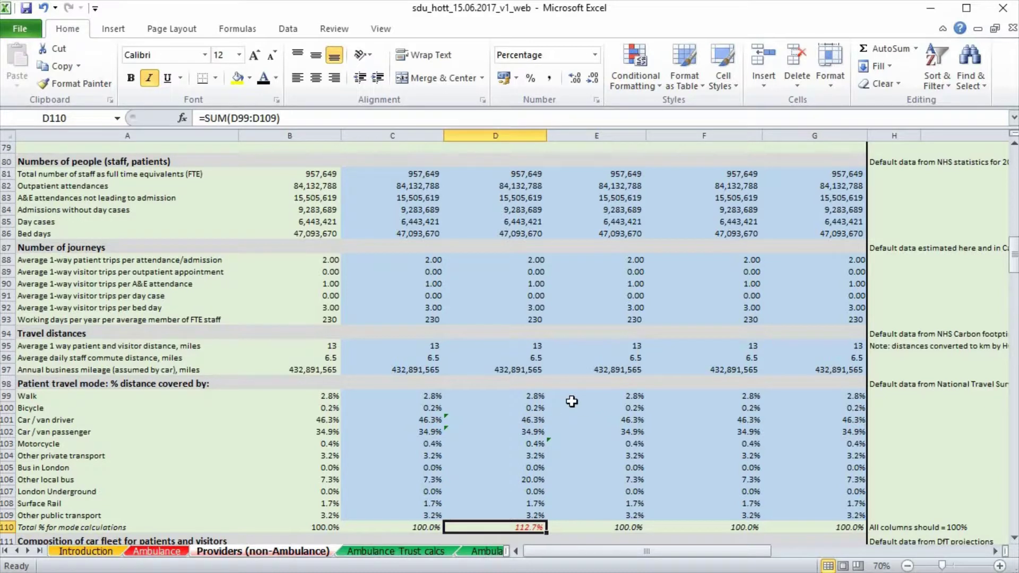
Enter =C101-((D106-C106)/2) as the Car / van driver share in D101 to offset half of the bus increase
{"action": "left_click", "coordinate": [538, 421]}
{"action": "type", "text": "="}
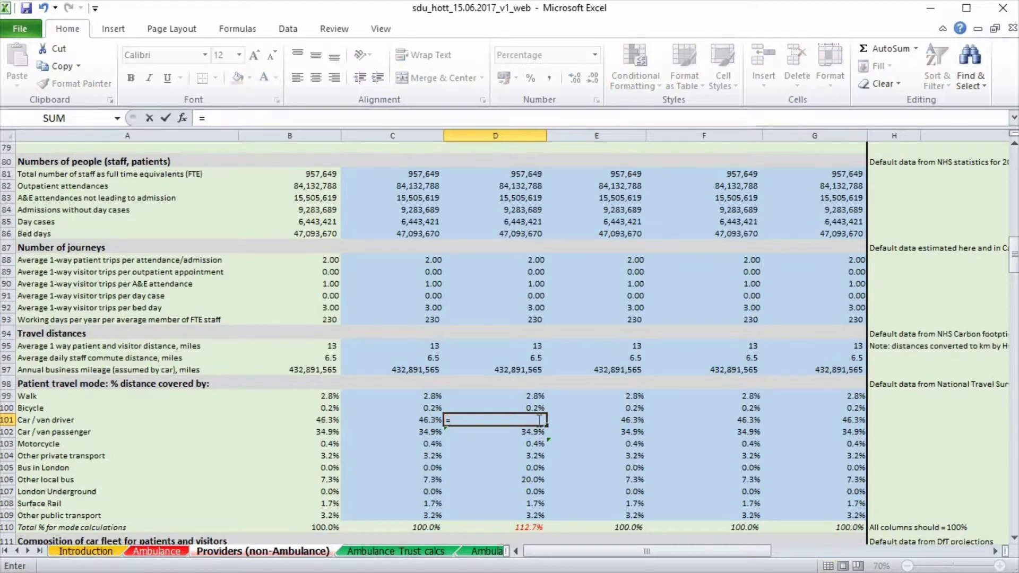
{"action": "type", "text": "C"}
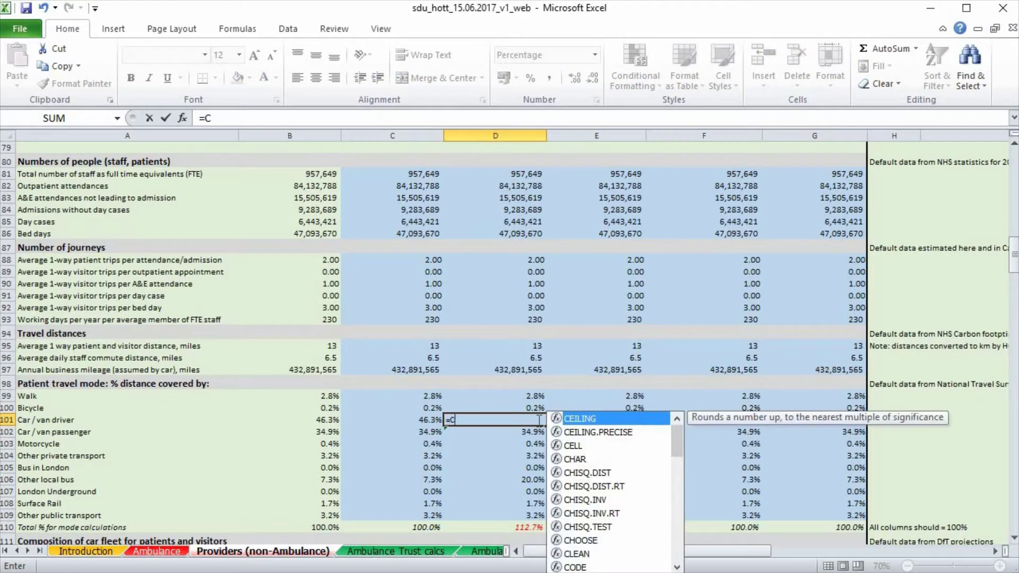
{"action": "type", "text": "101-("}
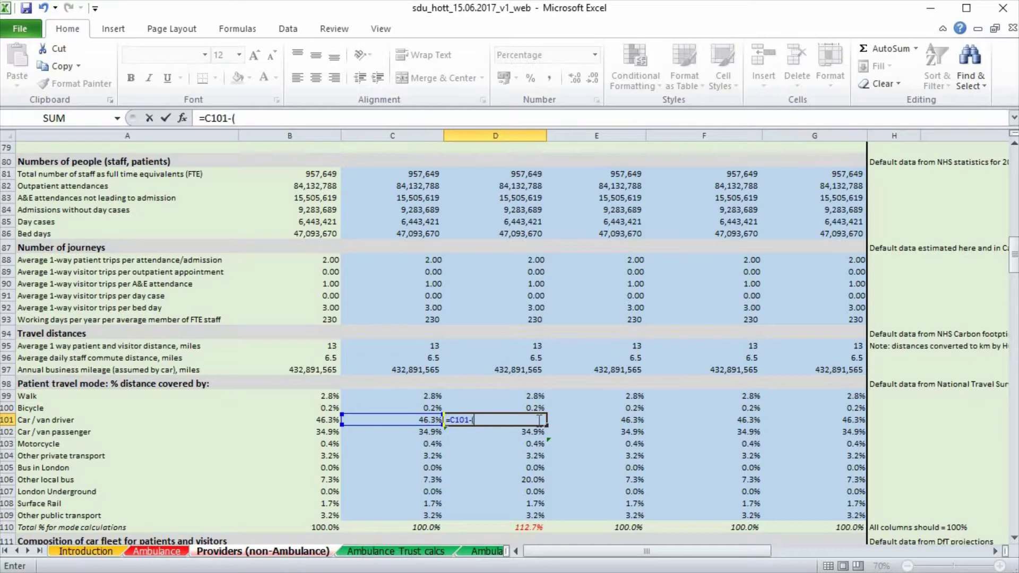
{"action": "type", "text": "(d10-6-c106)"}
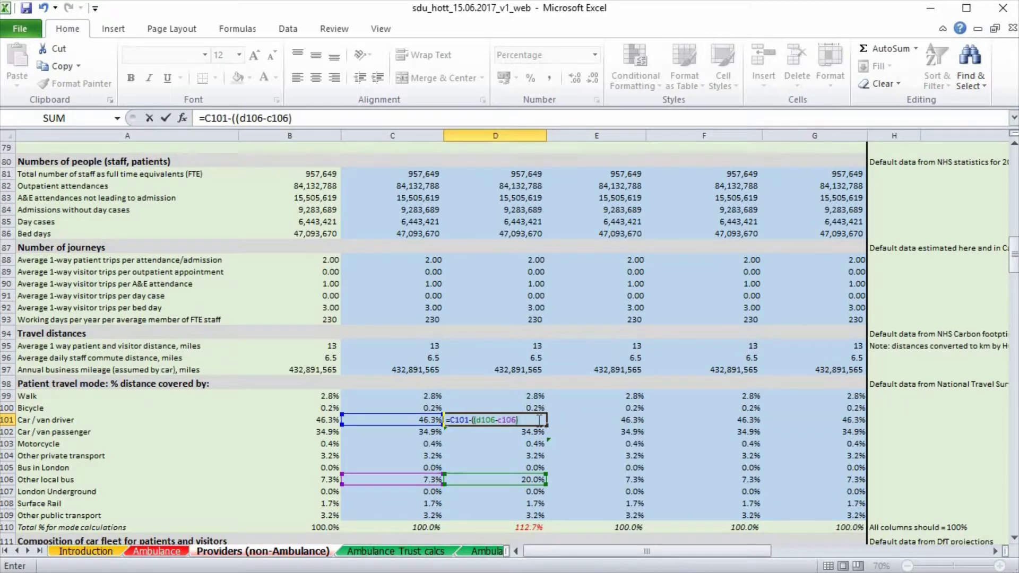
{"action": "type", "text": "/2)"}
{"action": "key", "text": "Return"}
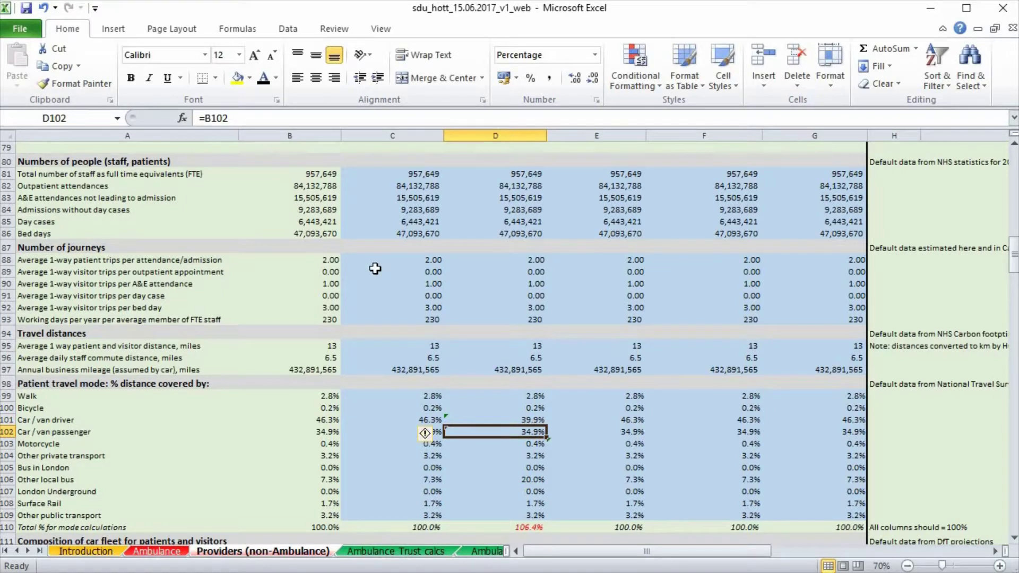
Copy the driver formula to Car / van passenger in D102, correct it to =C102-((D106-C106)/2), and check the column's mode total
{"action": "left_click", "coordinate": [531, 419]}
{"action": "left_click_drag", "start_coordinate": [547, 426], "coordinate": [529, 431]}
{"action": "double_click", "coordinate": [529, 432]}
{"action": "left_click_drag", "start_coordinate": [528, 497], "coordinate": [523, 482]}
{"action": "left_click_drag", "start_coordinate": [419, 484], "coordinate": [423, 479]}
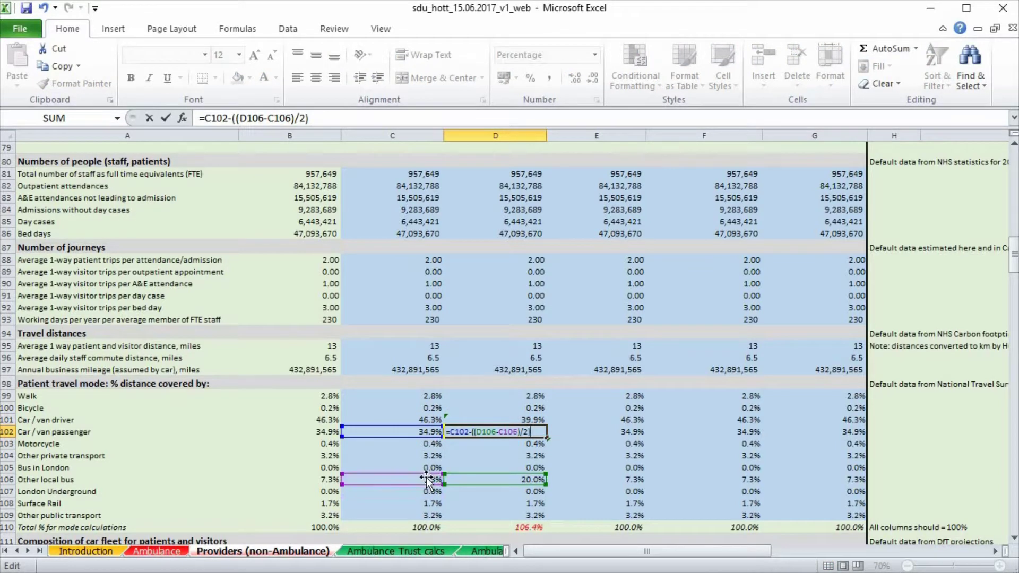
{"action": "key", "text": "Return"}
{"action": "left_click", "coordinate": [528, 522]}
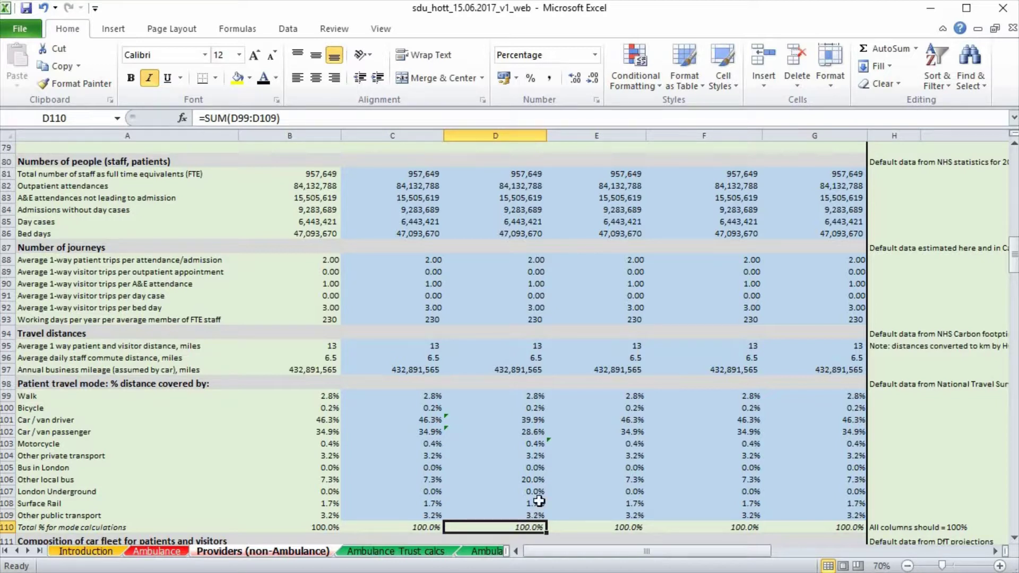
Examine the car fleet composition for patients and visitors, comparing the electric shares across all scenarios
{"action": "scroll", "coordinate": [518, 450], "scroll_direction": "down", "scroll_amount": 3}
{"action": "scroll", "coordinate": [517, 450], "scroll_direction": "down", "scroll_amount": 1}
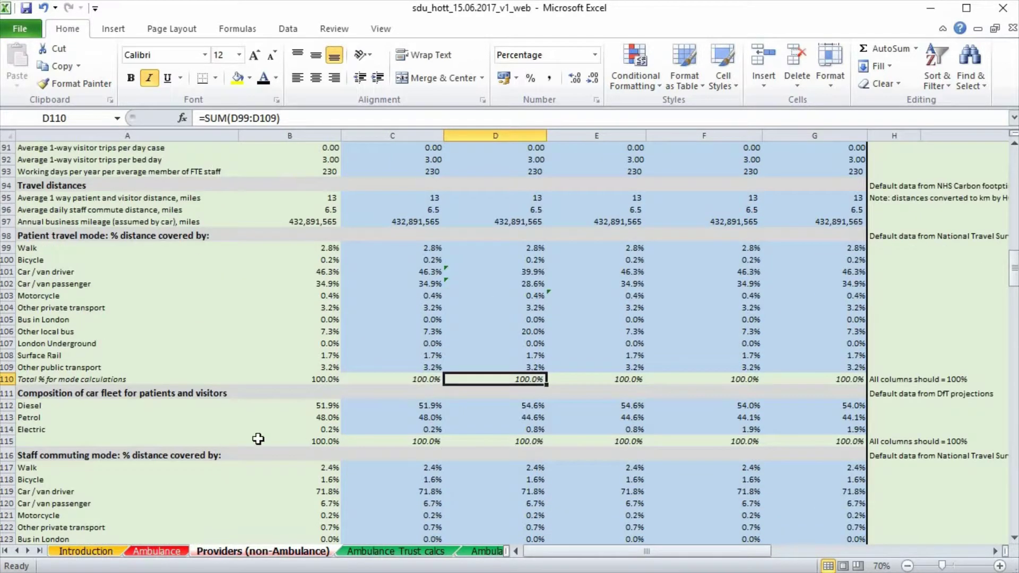
{"action": "left_click", "coordinate": [136, 392]}
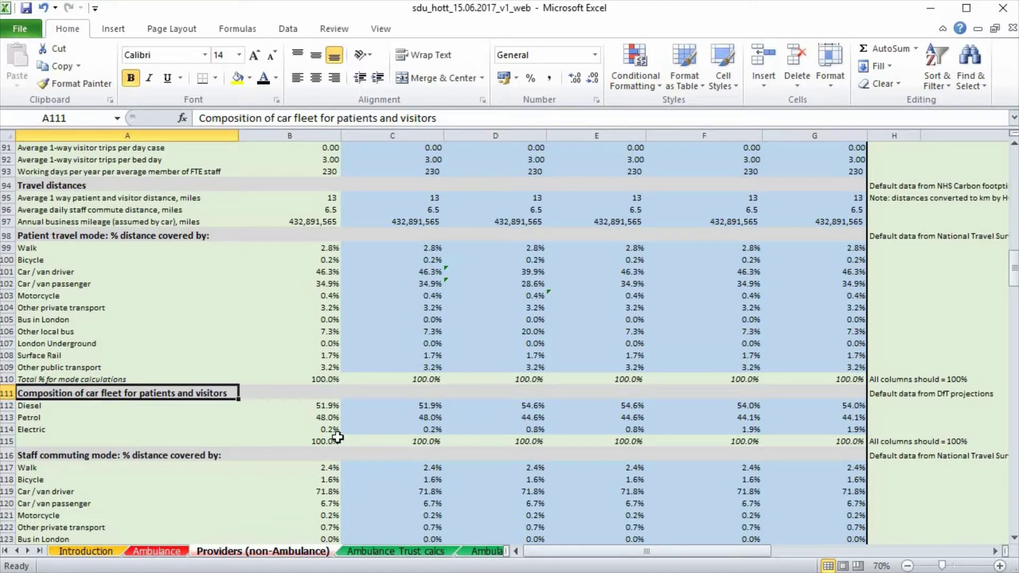
{"action": "left_click_drag", "start_coordinate": [329, 430], "coordinate": [637, 430]}
{"action": "left_click_drag", "start_coordinate": [725, 432], "coordinate": [810, 431]}
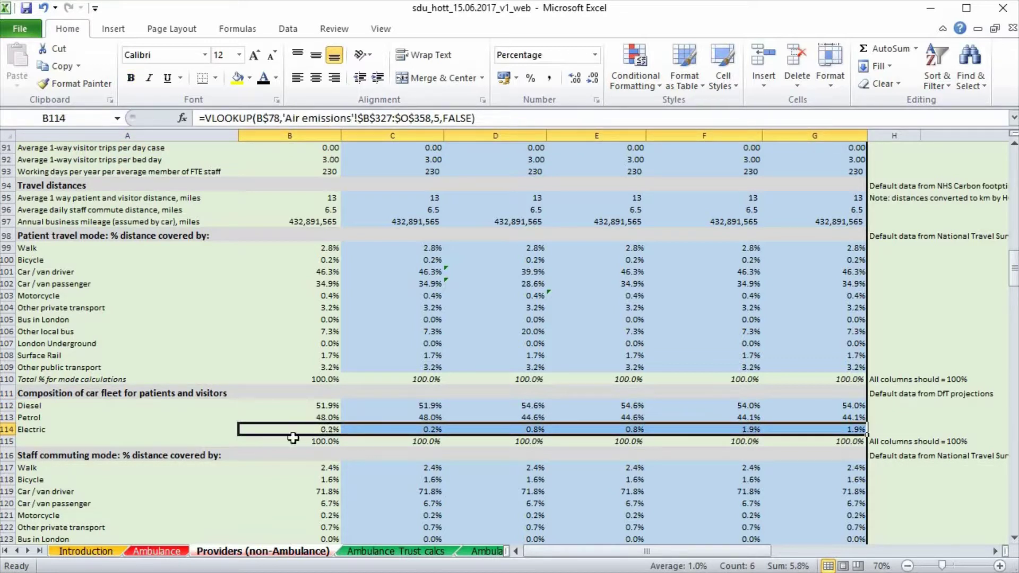
{"action": "left_click", "coordinate": [718, 416]}
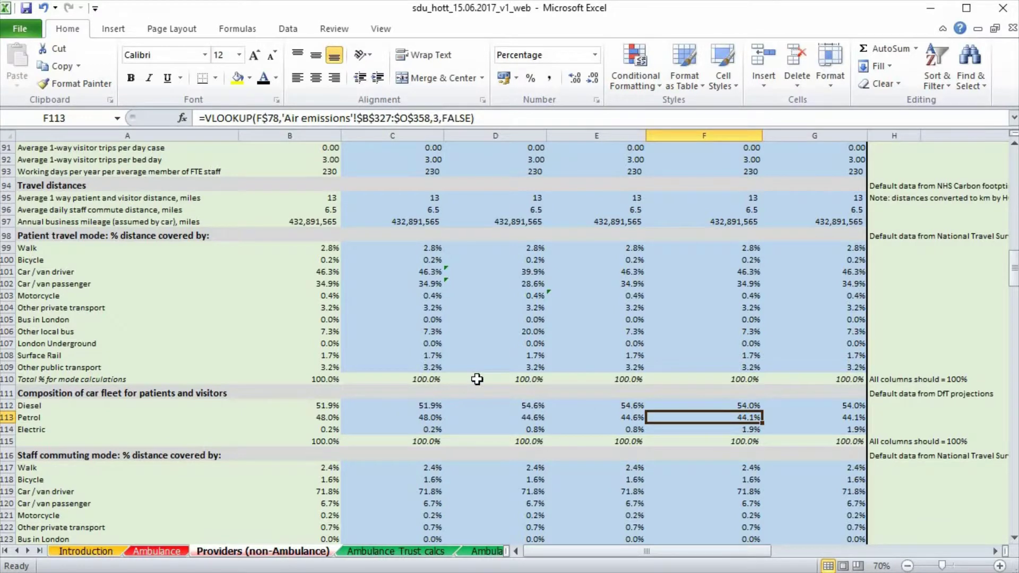
Examine the staff commuting modes and fleet, plus the diesel, petrol and electric shares for business mileage in the new EV fleet scenario
{"action": "scroll", "coordinate": [467, 381], "scroll_direction": "down", "scroll_amount": 3}
{"action": "scroll", "coordinate": [477, 379], "scroll_direction": "down", "scroll_amount": 1}
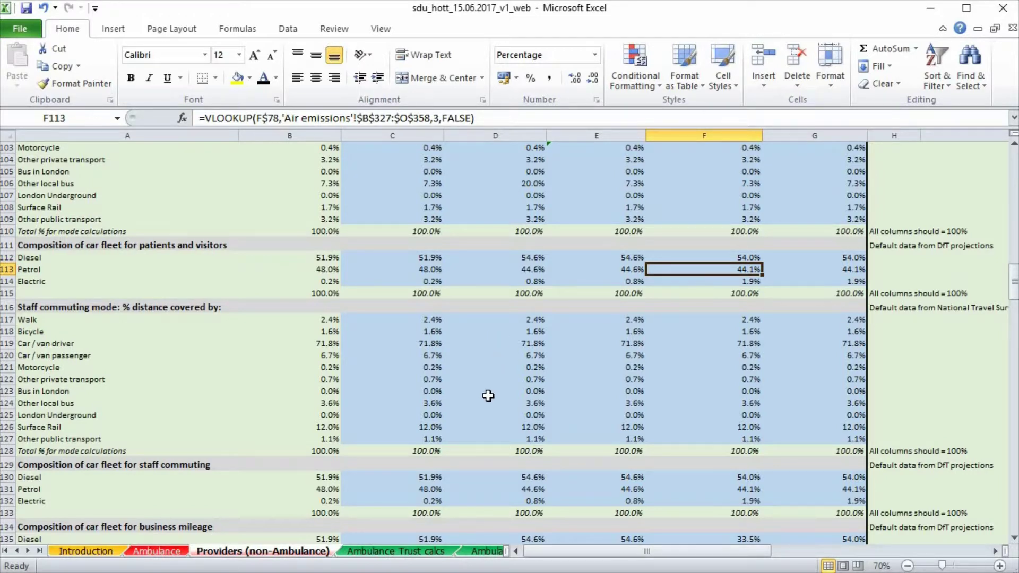
{"action": "scroll", "coordinate": [502, 364], "scroll_direction": "down", "scroll_amount": 1}
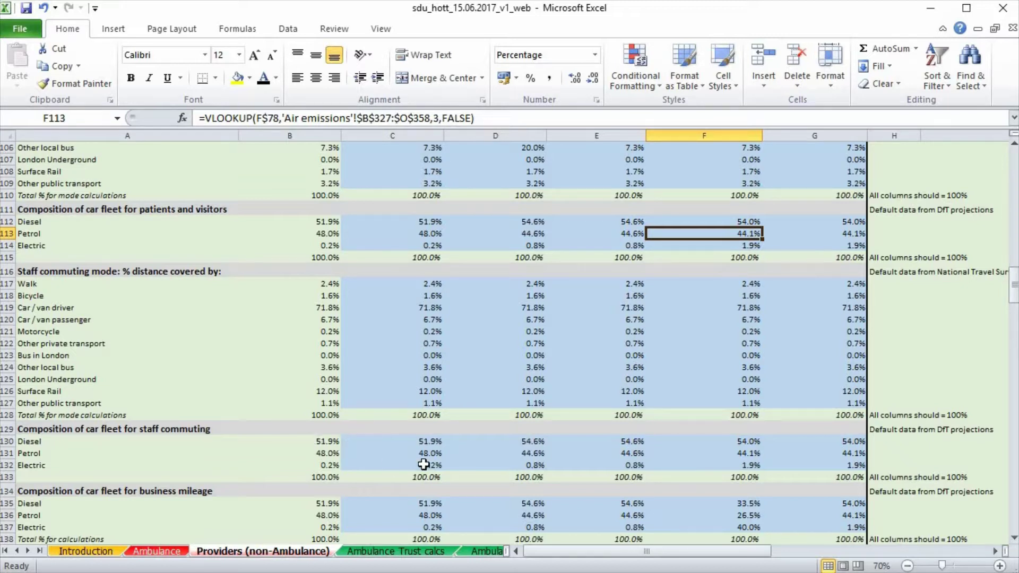
{"action": "scroll", "coordinate": [460, 433], "scroll_direction": "down", "scroll_amount": 1}
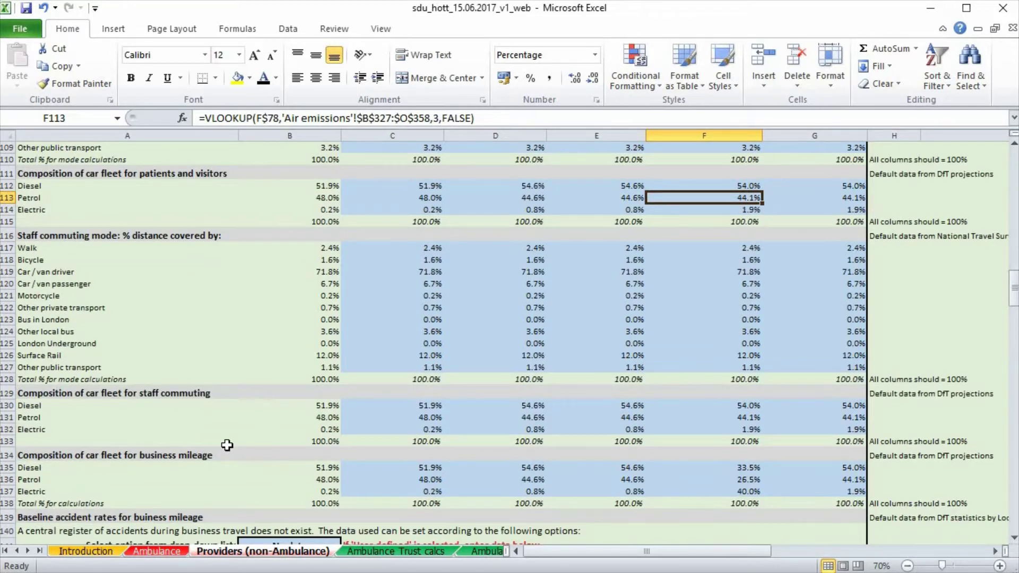
{"action": "scroll", "coordinate": [221, 448], "scroll_direction": "down", "scroll_amount": 1}
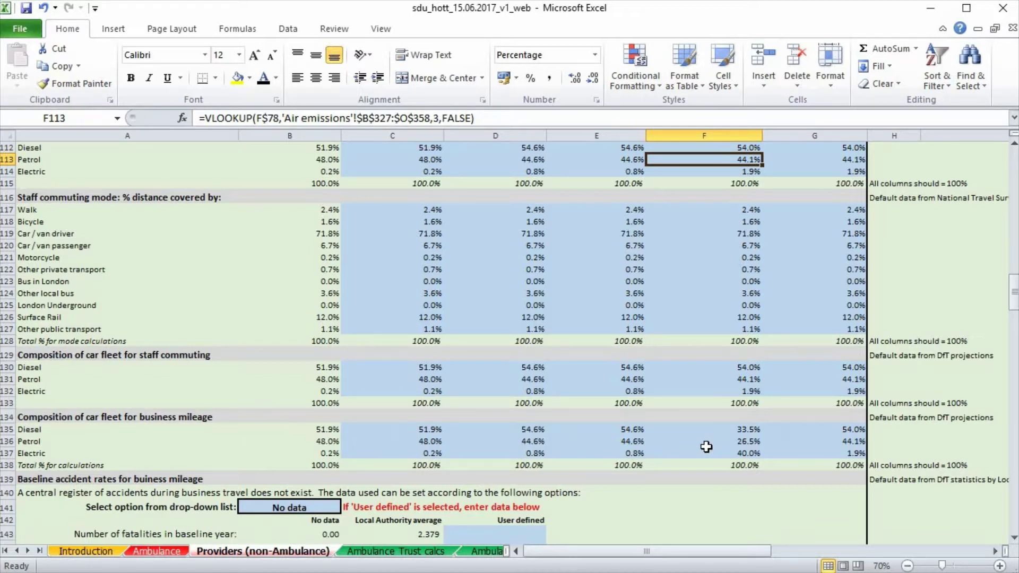
{"action": "left_click_drag", "start_coordinate": [751, 430], "coordinate": [751, 454]}
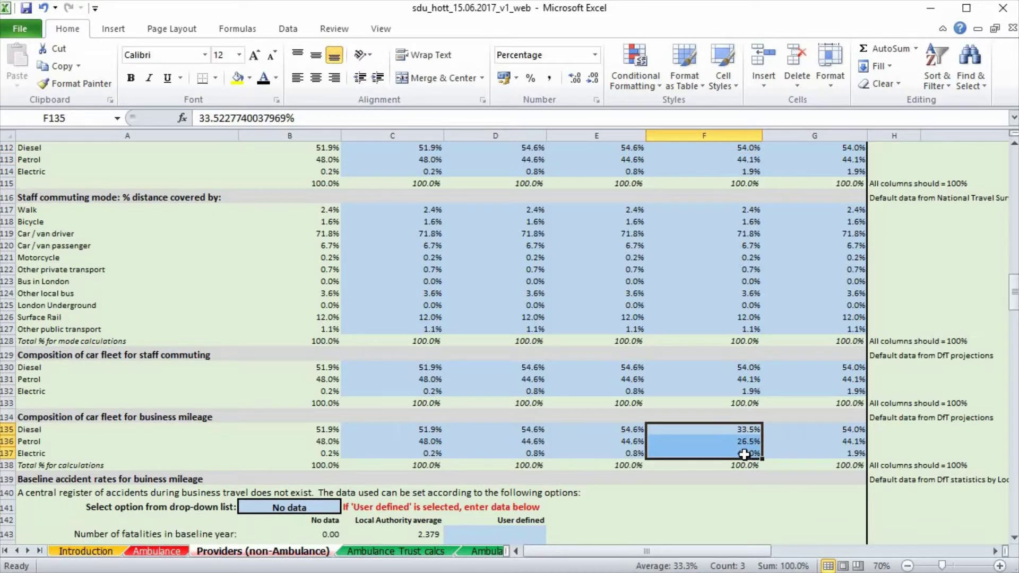
{"action": "left_click", "coordinate": [744, 454]}
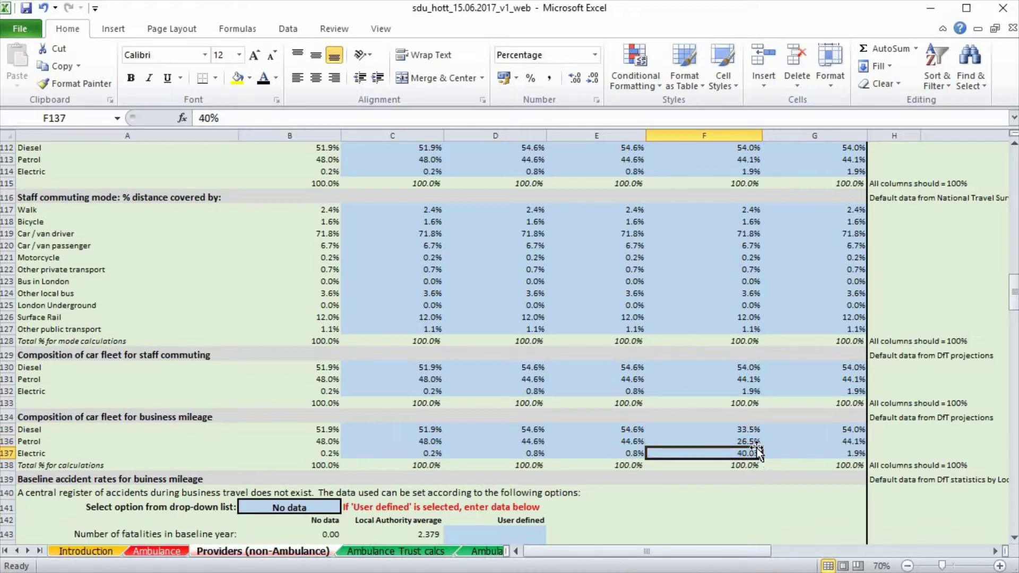
{"action": "left_click_drag", "start_coordinate": [750, 430], "coordinate": [751, 442]}
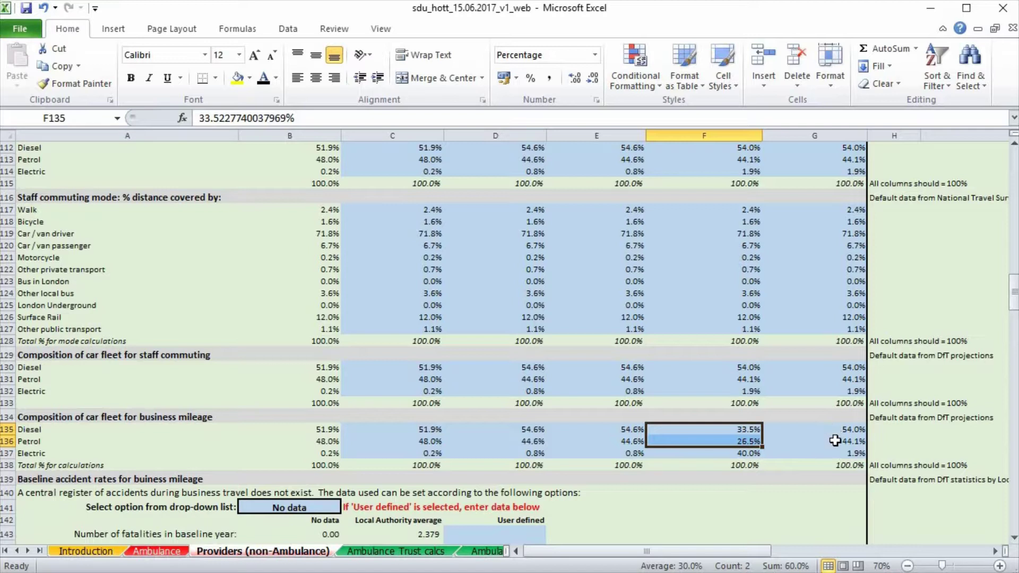
{"action": "left_click", "coordinate": [707, 402]}
Set the baseline accident rates option for business mileage to Local Authority average
{"action": "scroll", "coordinate": [595, 296], "scroll_direction": "down", "scroll_amount": 2}
{"action": "scroll", "coordinate": [503, 230], "scroll_direction": "down", "scroll_amount": 2}
{"action": "scroll", "coordinate": [273, 311], "scroll_direction": "up", "scroll_amount": 1}
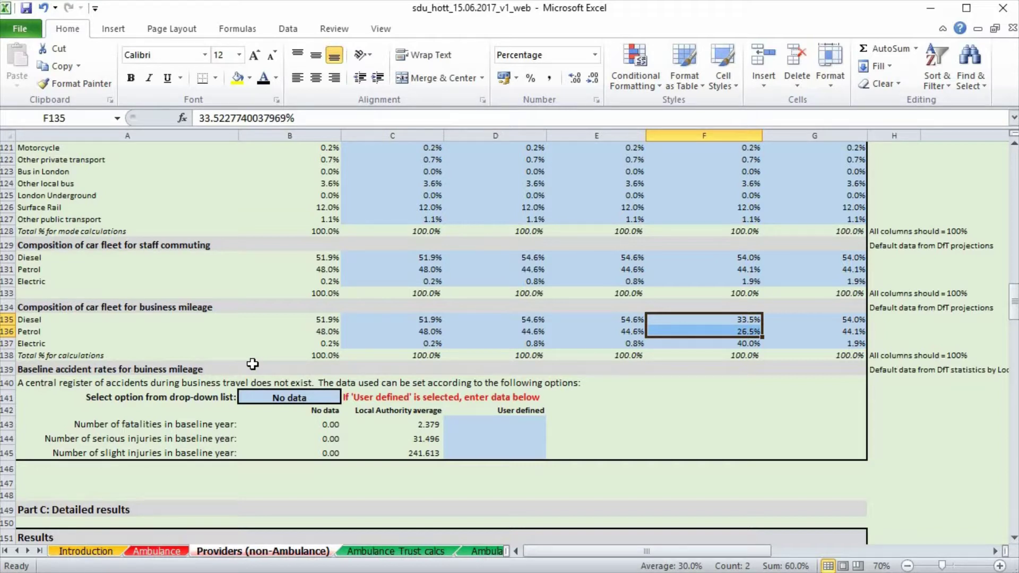
{"action": "left_click", "coordinate": [323, 396]}
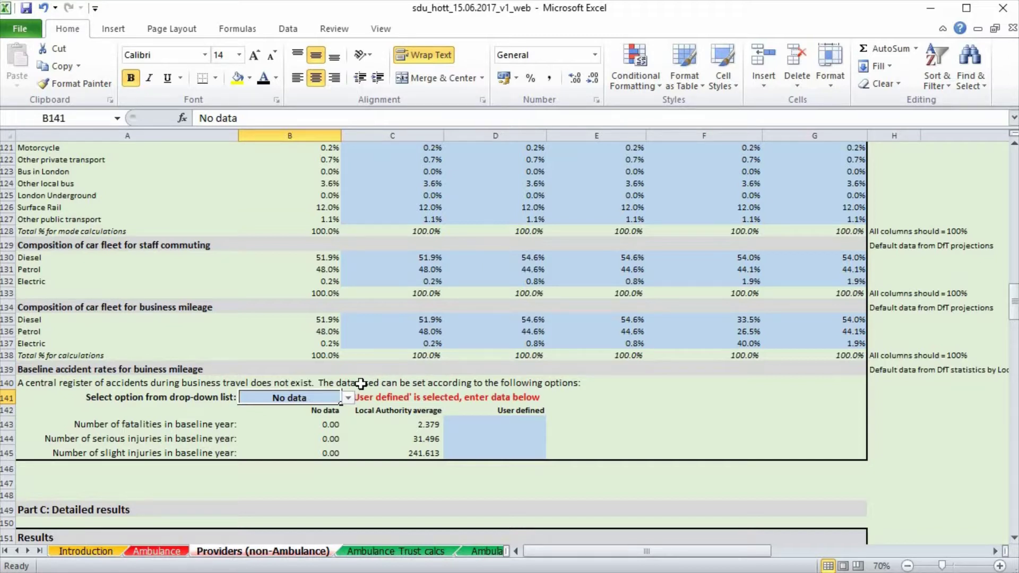
{"action": "left_click", "coordinate": [347, 397]}
{"action": "left_click", "coordinate": [324, 415]}
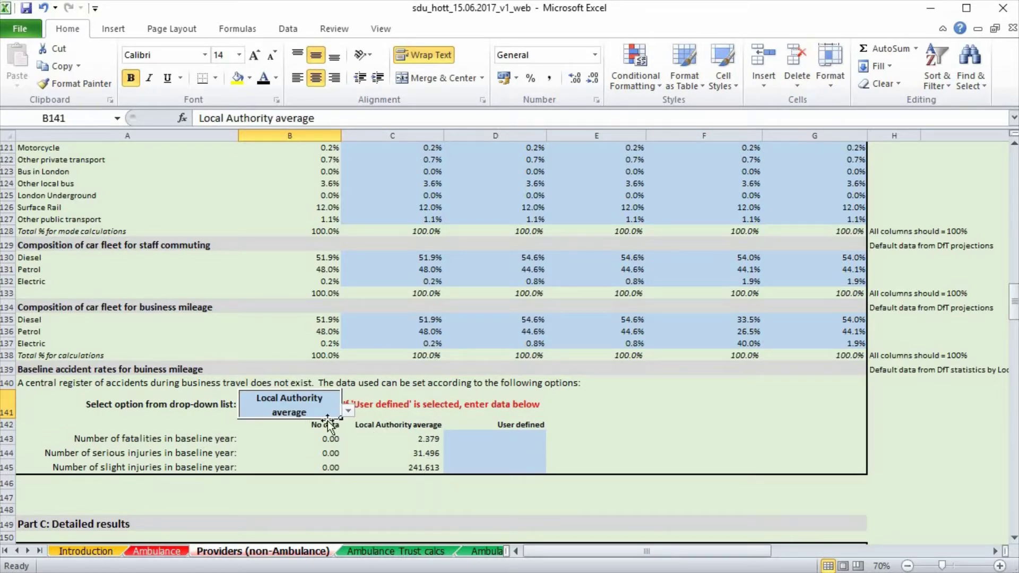
Switch the baseline accident rates option to User defined and select its fatality and injury entry cells D143:D145
{"action": "left_click", "coordinate": [348, 412]}
{"action": "left_click", "coordinate": [289, 440]}
{"action": "left_click_drag", "start_coordinate": [491, 425], "coordinate": [523, 454]}
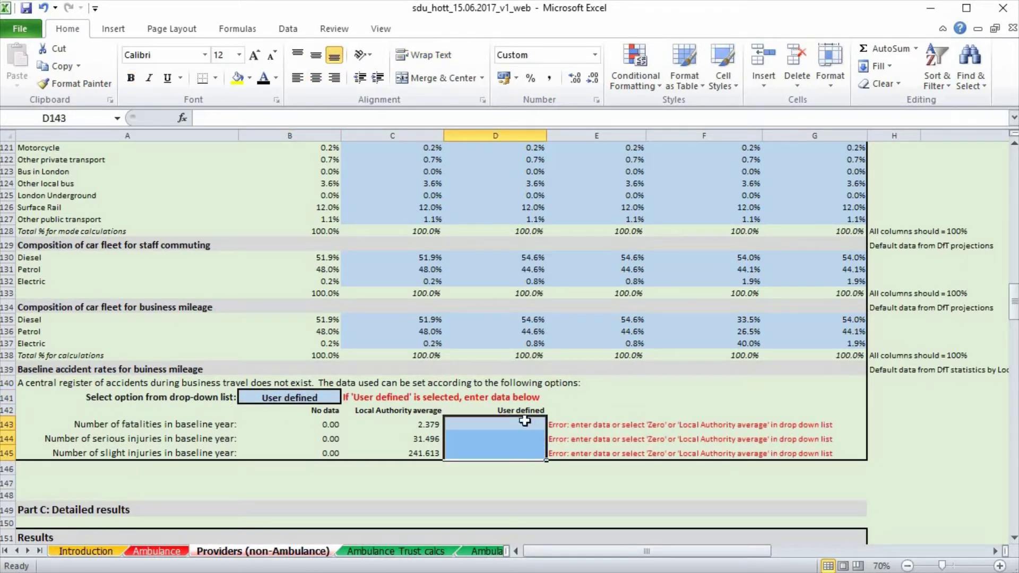
Return the baseline accident rates option in B141 to No data
{"action": "left_click", "coordinate": [341, 400]}
{"action": "left_click", "coordinate": [349, 397]}
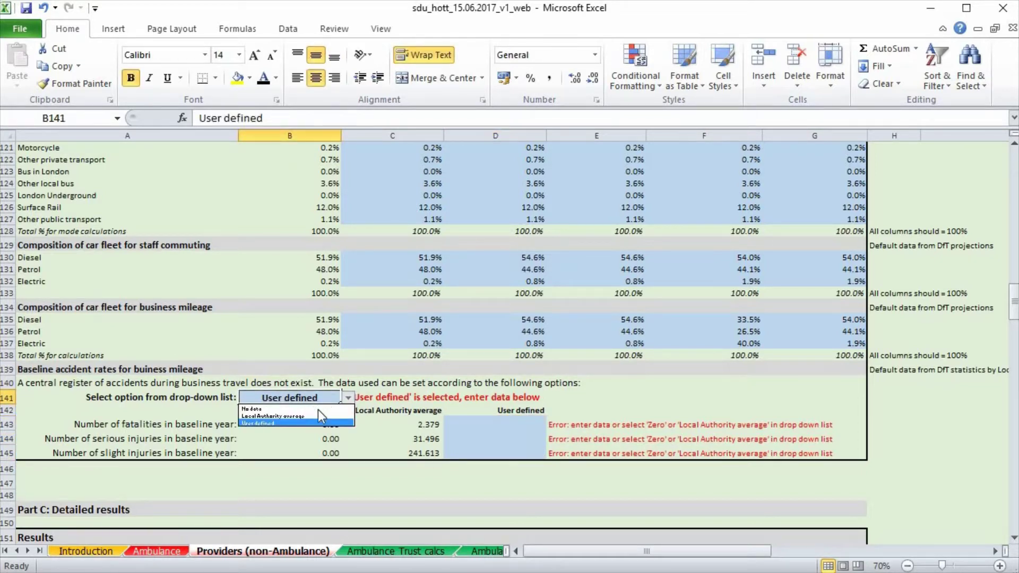
{"action": "left_click", "coordinate": [318, 409]}
{"action": "left_click", "coordinate": [465, 399]}
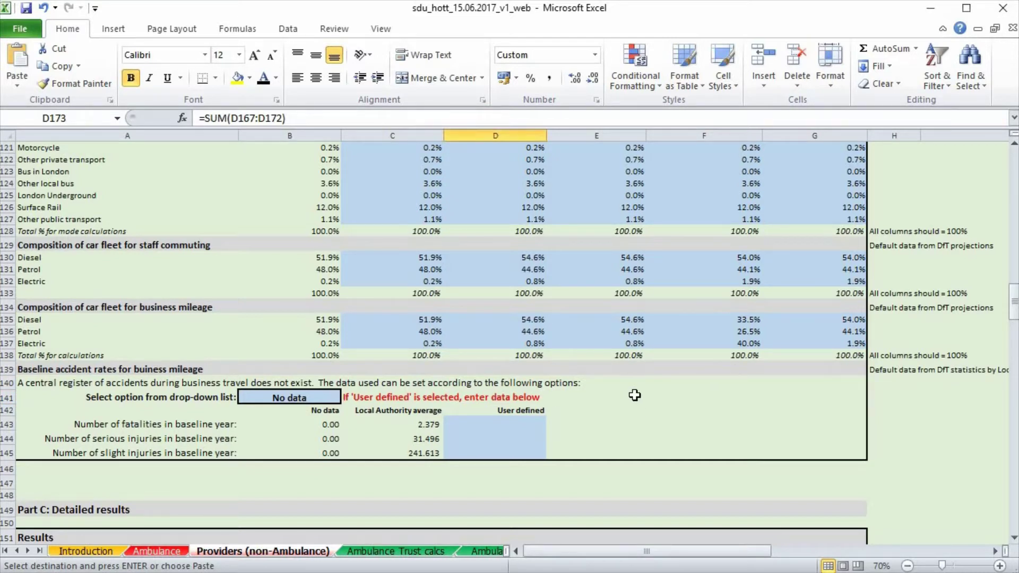
Compare the detailed patient and visitor travel results, including total PM2.5, between the improved bus service scenario and BAU 2019
{"action": "scroll", "coordinate": [635, 395], "scroll_direction": "down", "scroll_amount": 4}
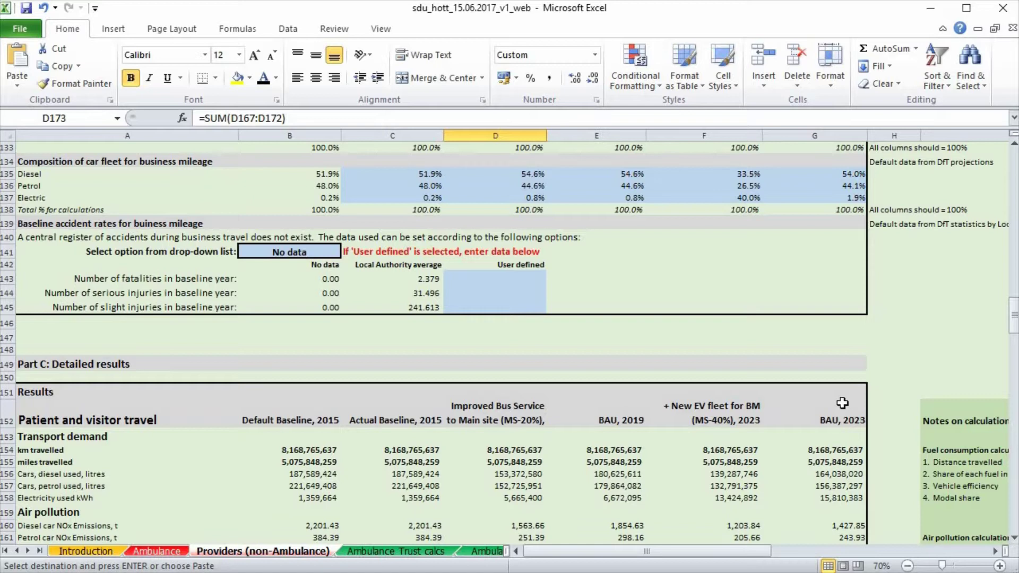
{"action": "left_click", "coordinate": [525, 413]}
{"action": "left_click", "coordinate": [626, 415]}
{"action": "scroll", "coordinate": [619, 411], "scroll_direction": "down", "scroll_amount": 7}
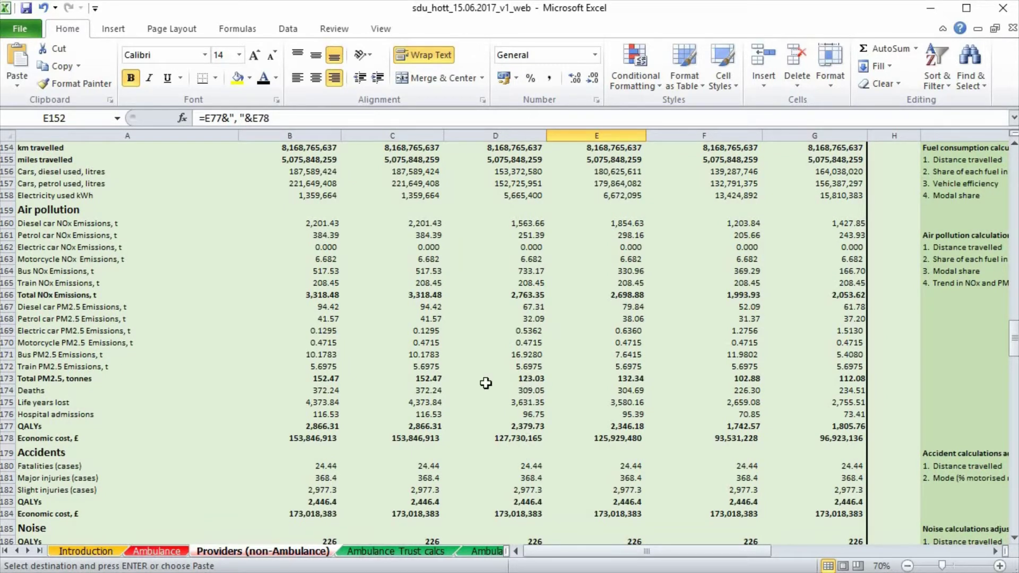
{"action": "left_click", "coordinate": [530, 380]}
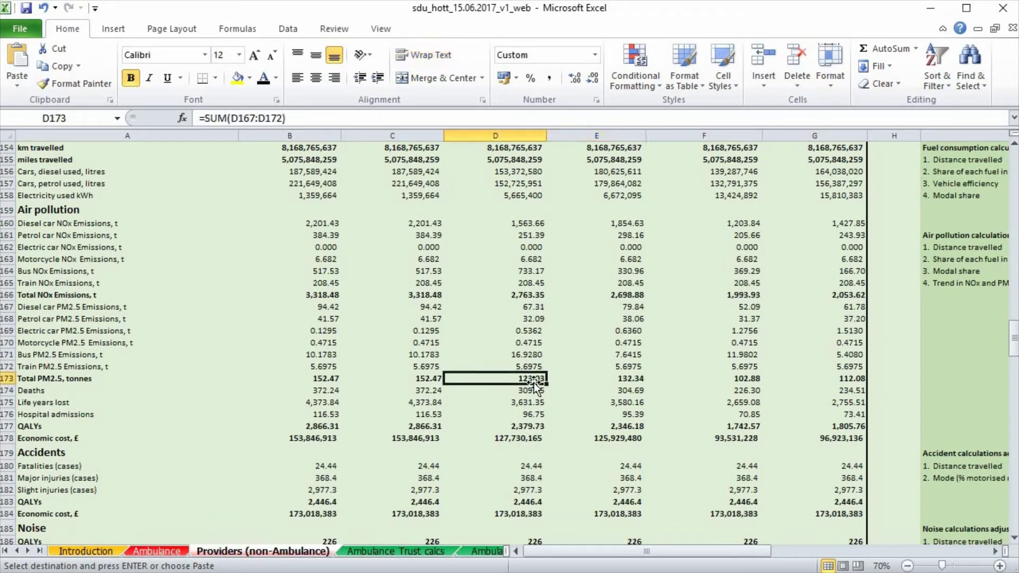
{"action": "scroll", "coordinate": [523, 202], "scroll_direction": "up", "scroll_amount": 1}
{"action": "left_click", "coordinate": [509, 181]}
{"action": "left_click", "coordinate": [616, 439]}
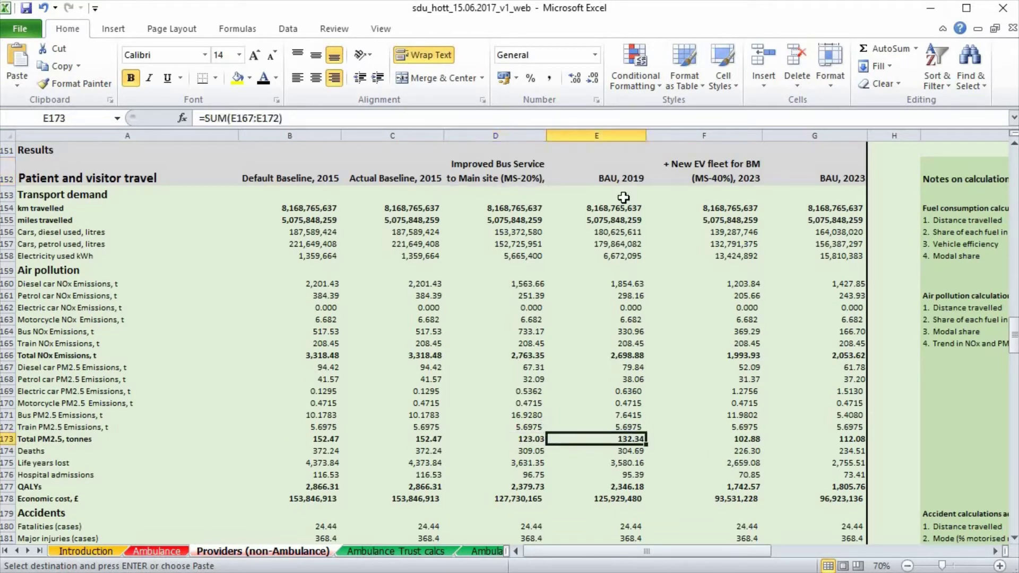
{"action": "left_click", "coordinate": [620, 183]}
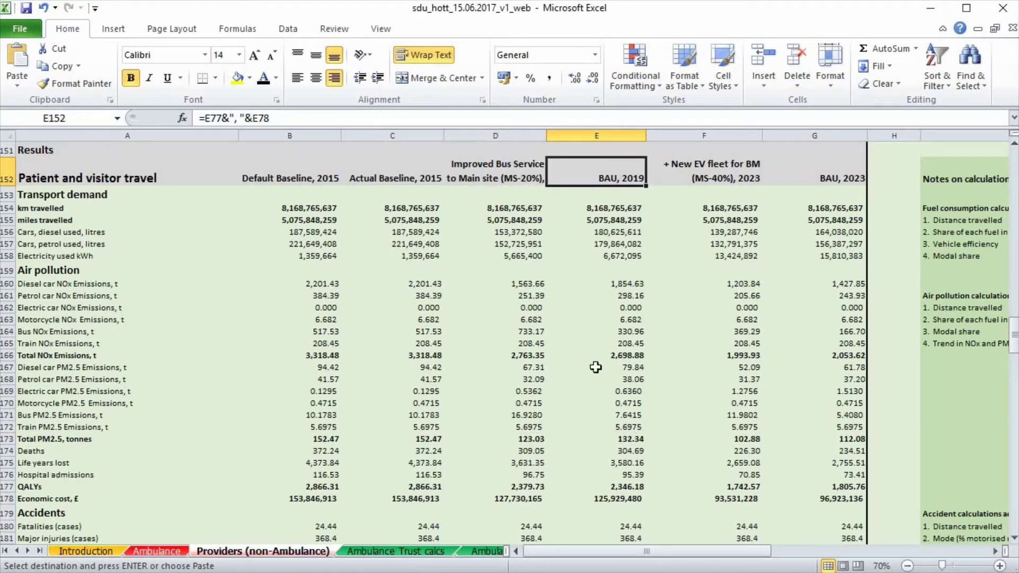
Examine the remaining patient and visitor impacts and the detailed staff commuting and business travel results
{"action": "scroll", "coordinate": [640, 412], "scroll_direction": "down", "scroll_amount": 11}
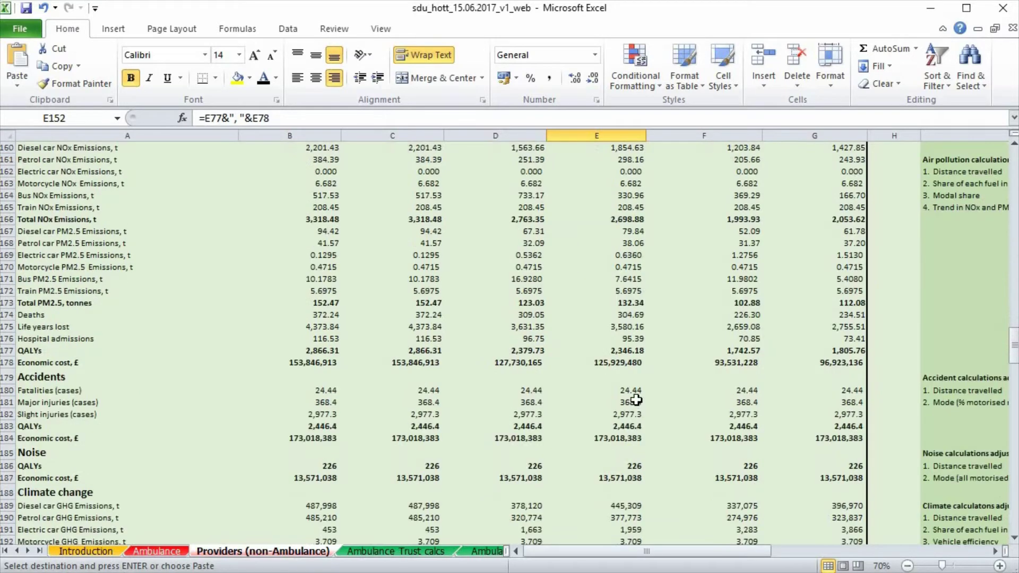
{"action": "scroll", "coordinate": [636, 395], "scroll_direction": "down", "scroll_amount": 4}
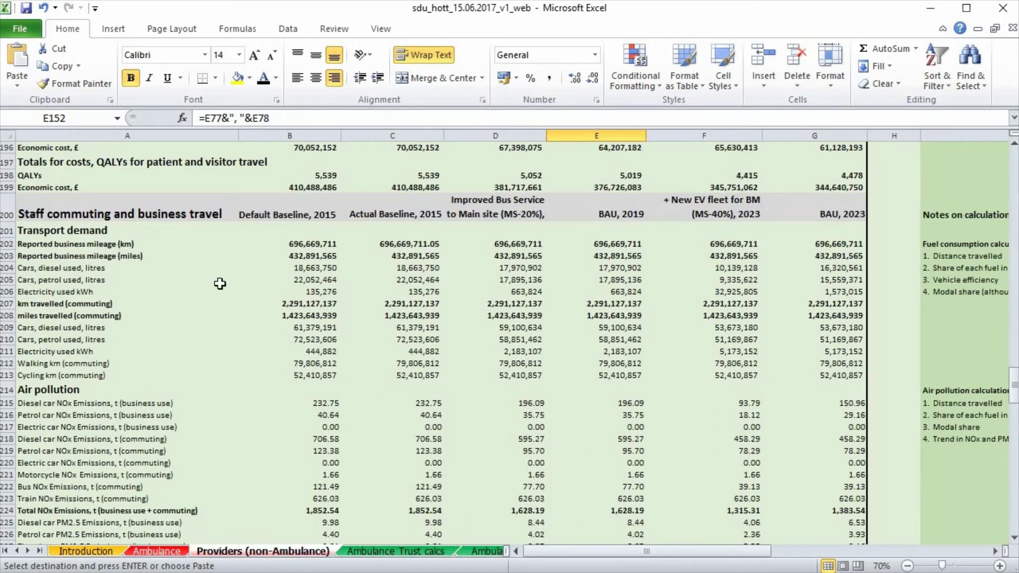
{"action": "scroll", "coordinate": [611, 305], "scroll_direction": "down", "scroll_amount": 4}
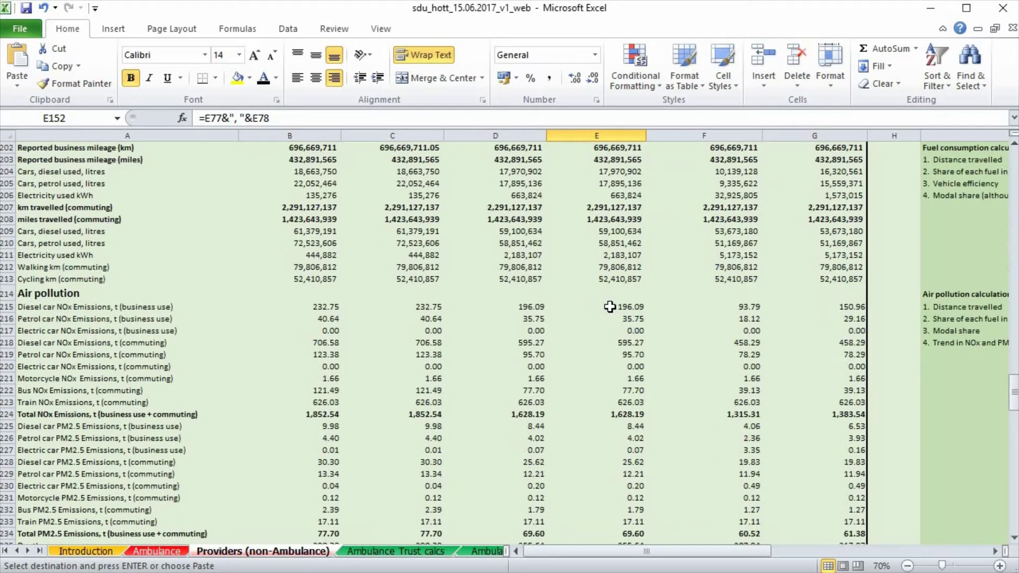
Compare total NOx and total PM2.5 emissions for staff commuting and business travel between the new EV fleet scenario and BAU 2023
{"action": "scroll", "coordinate": [725, 351], "scroll_direction": "up", "scroll_amount": 3}
{"action": "left_click", "coordinate": [717, 175]}
{"action": "left_click", "coordinate": [732, 471]}
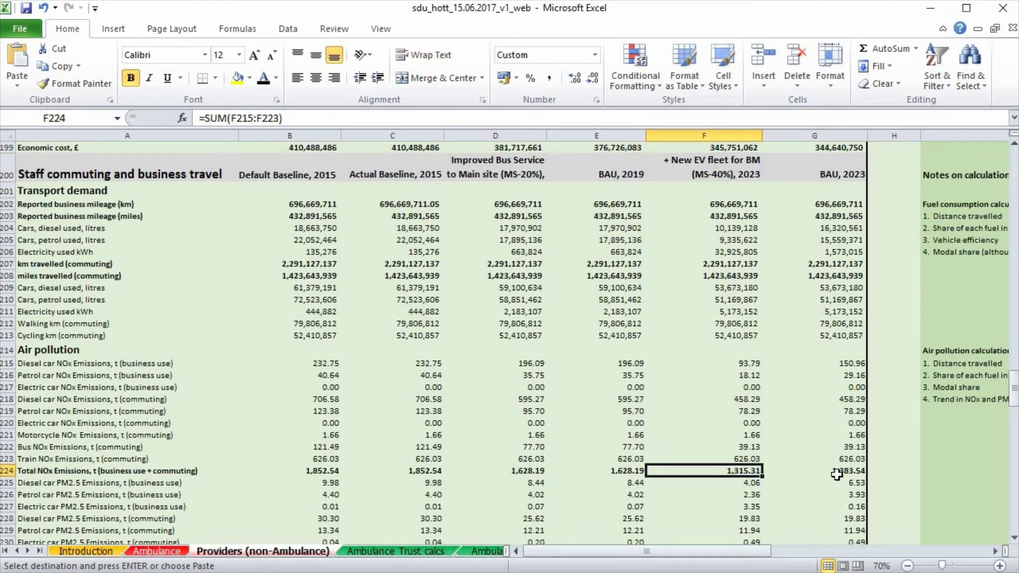
{"action": "scroll", "coordinate": [873, 472], "scroll_direction": "down", "scroll_amount": 2}
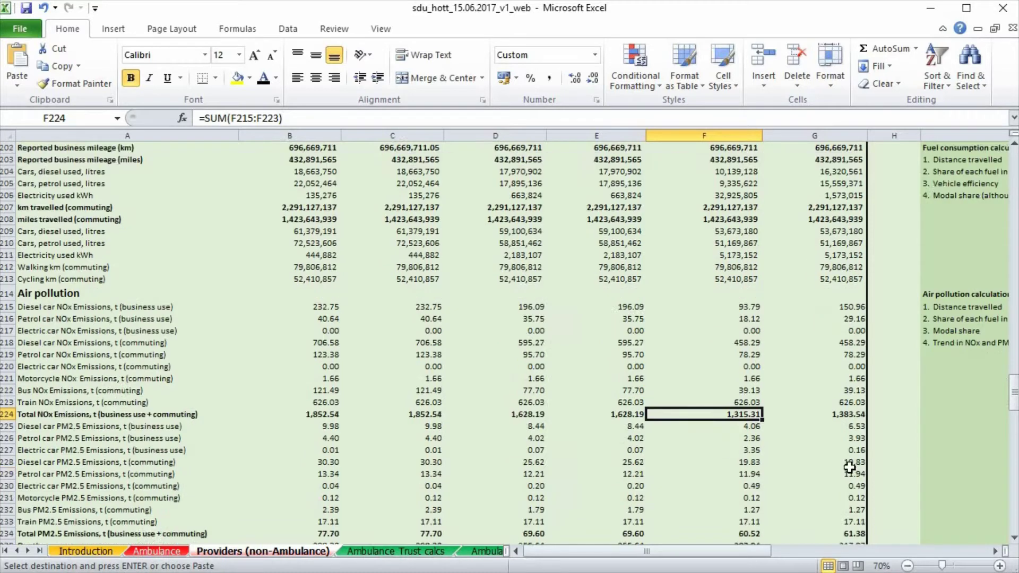
{"action": "left_click", "coordinate": [747, 500]}
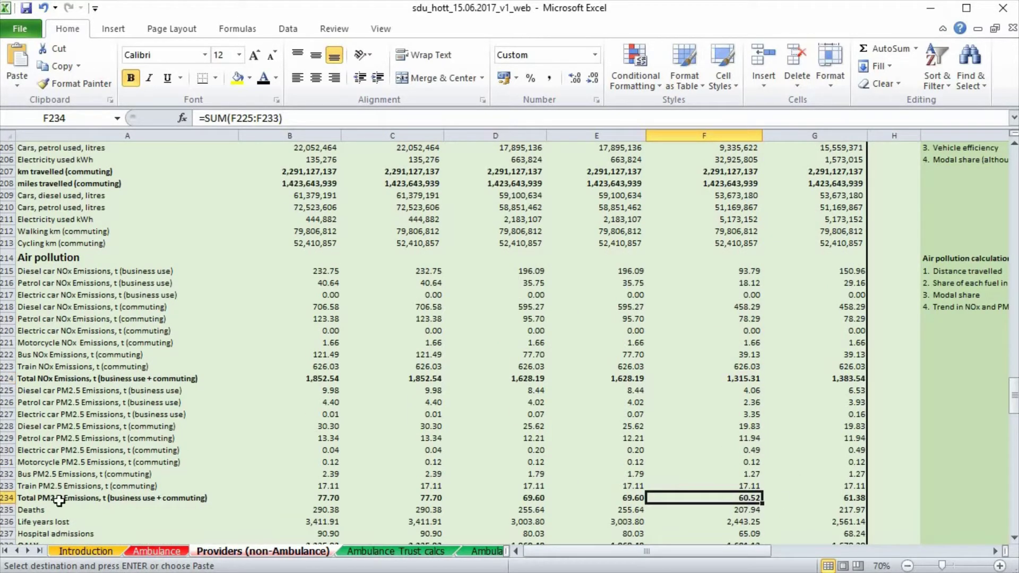
Review the remaining staff travel impacts and compare the total economic cost in F270:G270 between the new EV fleet scenario and BAU 2023
{"action": "scroll", "coordinate": [677, 414], "scroll_direction": "down", "scroll_amount": 11}
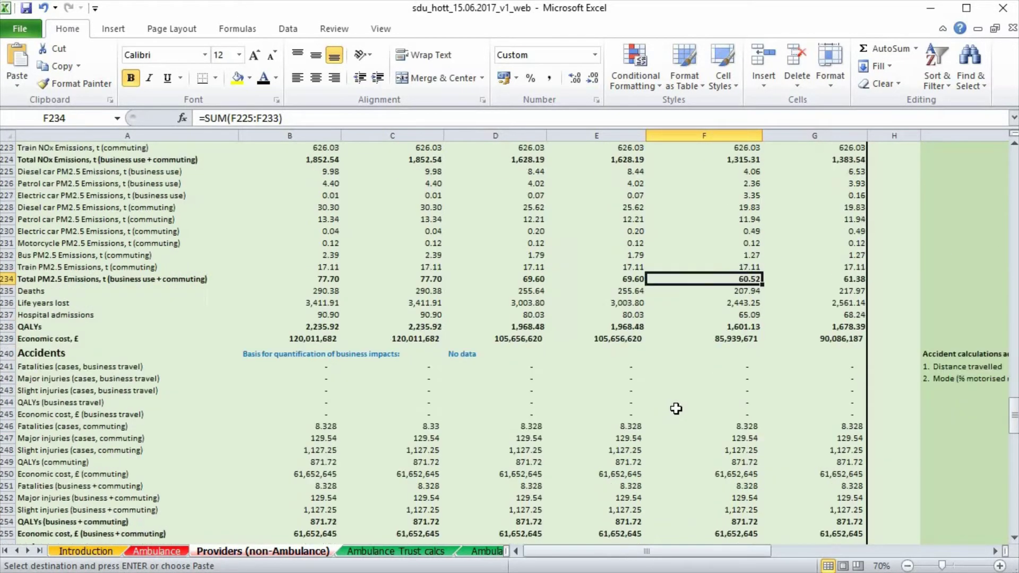
{"action": "scroll", "coordinate": [676, 409], "scroll_direction": "down", "scroll_amount": 5}
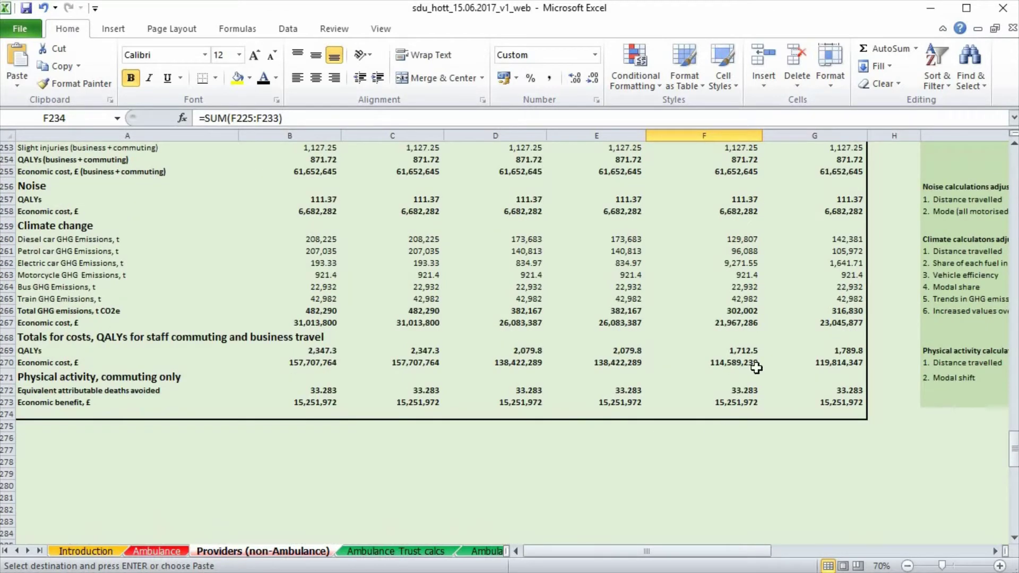
{"action": "left_click", "coordinate": [735, 366]}
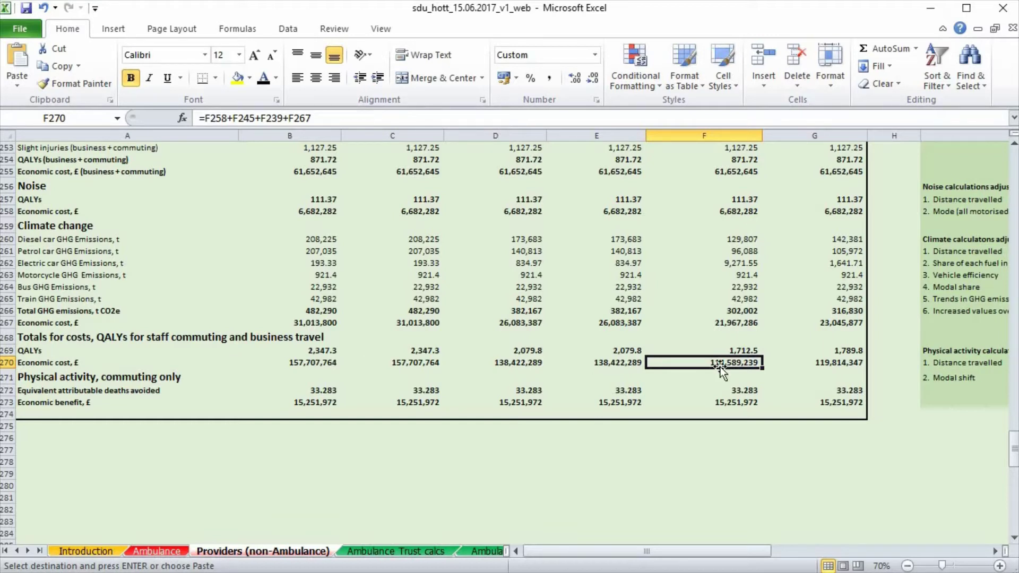
{"action": "left_click", "coordinate": [755, 378]}
{"action": "left_click_drag", "start_coordinate": [747, 366], "coordinate": [799, 378]}
{"action": "left_click_drag", "start_coordinate": [743, 363], "coordinate": [801, 365]}
{"action": "left_click", "coordinate": [802, 377]}
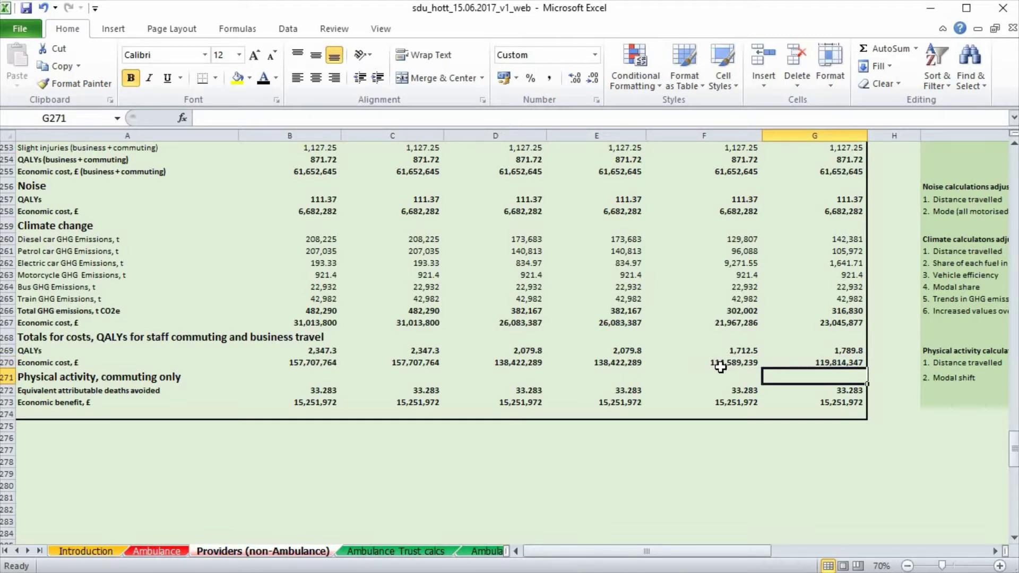
Examine the patients and visitors modal share chart, highlighting its Other local bus series across the scenarios
{"action": "left_click_drag", "start_coordinate": [1014, 457], "coordinate": [1013, 186]}
{"action": "left_click", "coordinate": [228, 358]}
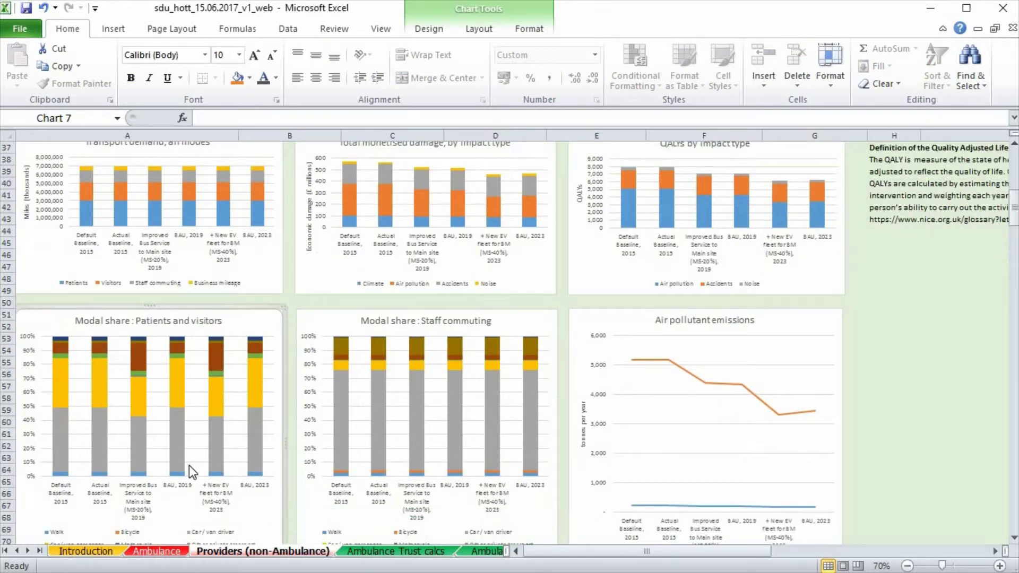
{"action": "scroll", "coordinate": [216, 412], "scroll_direction": "down", "scroll_amount": 2}
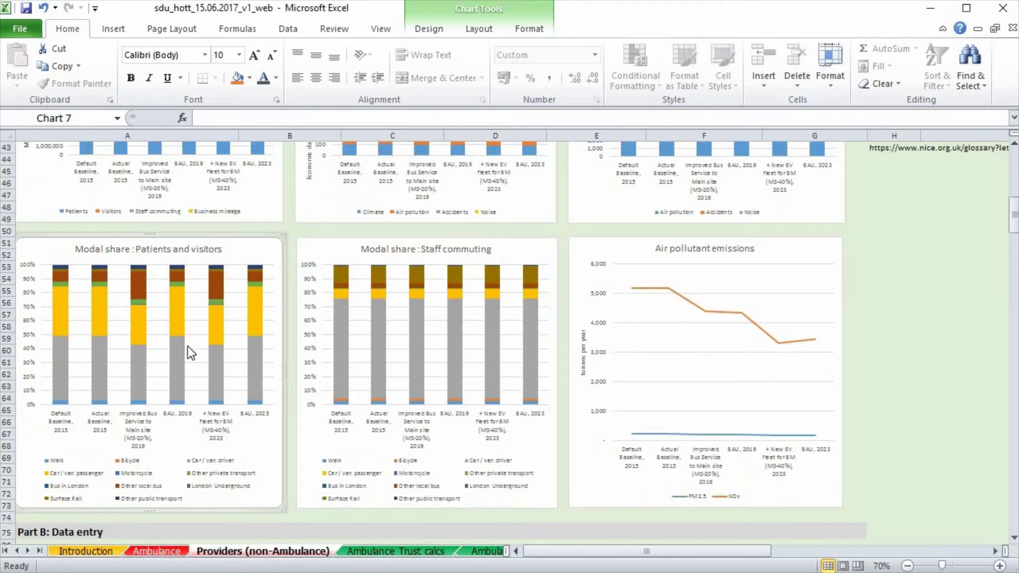
{"action": "left_click", "coordinate": [146, 301]}
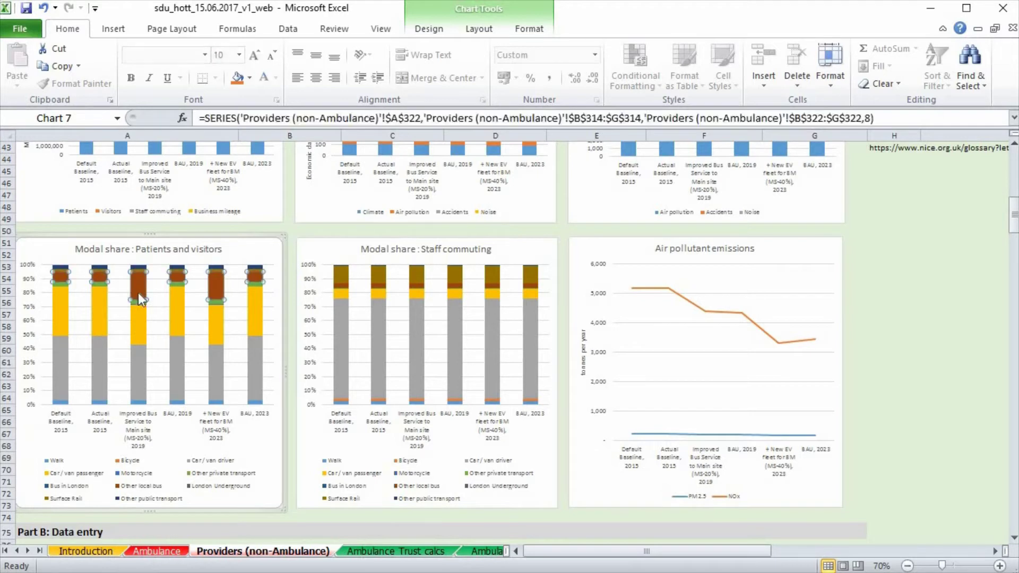
{"action": "left_click", "coordinate": [246, 335]}
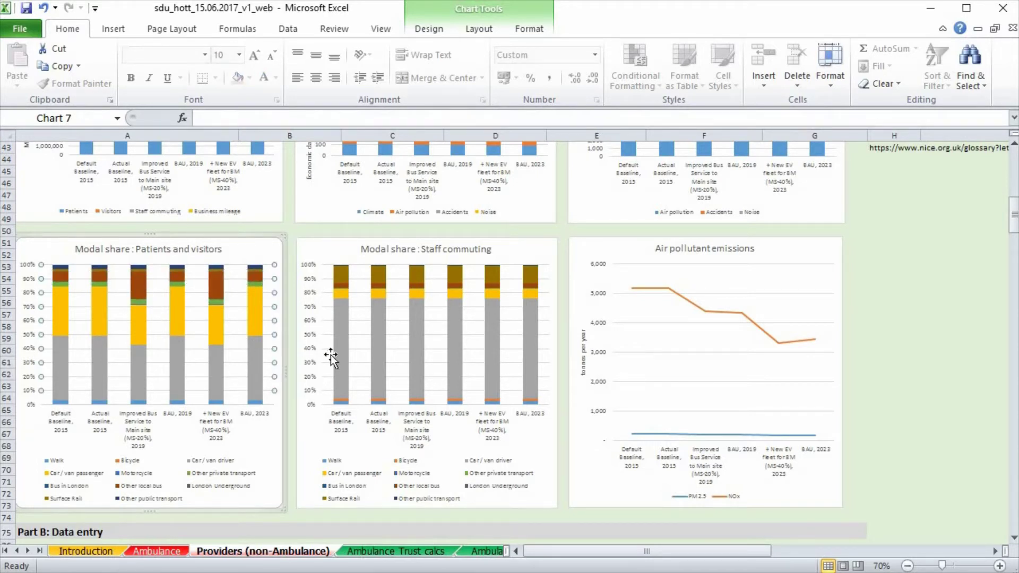
Compare the scenarios in the total monetised damage chart and the summary £ loss column, and return to the start of the sheet
{"action": "scroll", "coordinate": [438, 358], "scroll_direction": "up", "scroll_amount": 1}
{"action": "scroll", "coordinate": [438, 357], "scroll_direction": "up", "scroll_amount": 4}
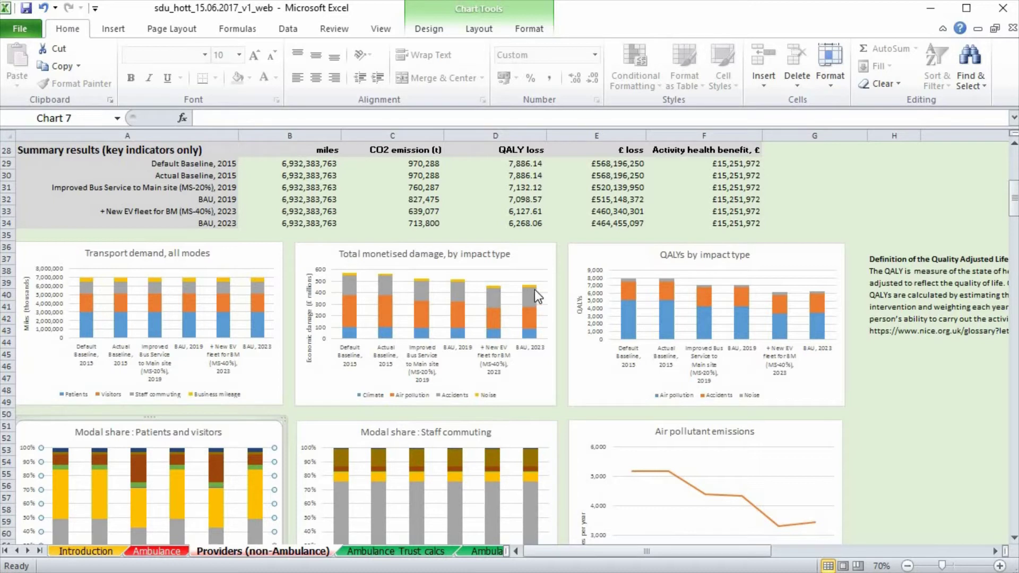
{"action": "left_click", "coordinate": [321, 288]}
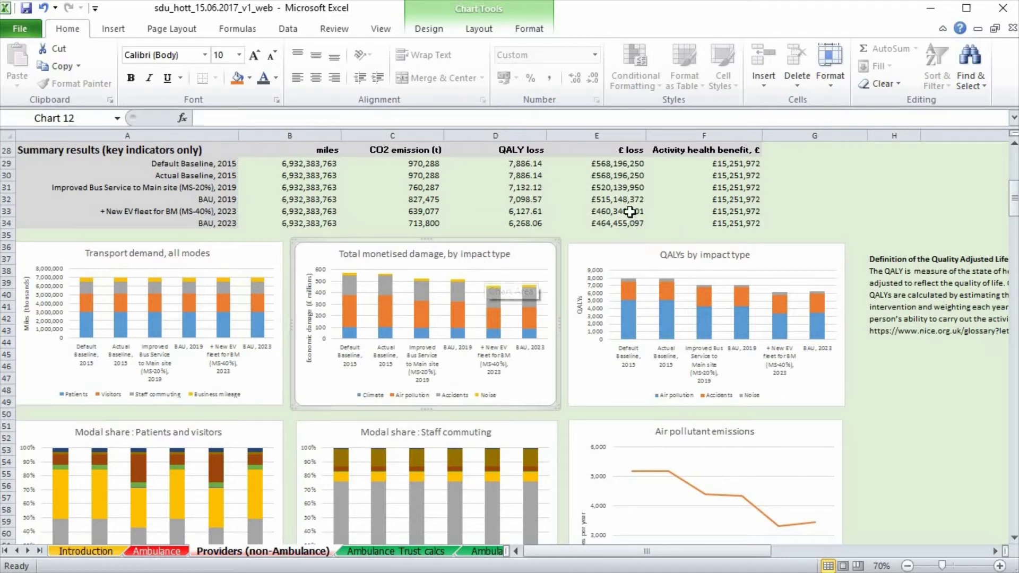
{"action": "left_click", "coordinate": [627, 151]}
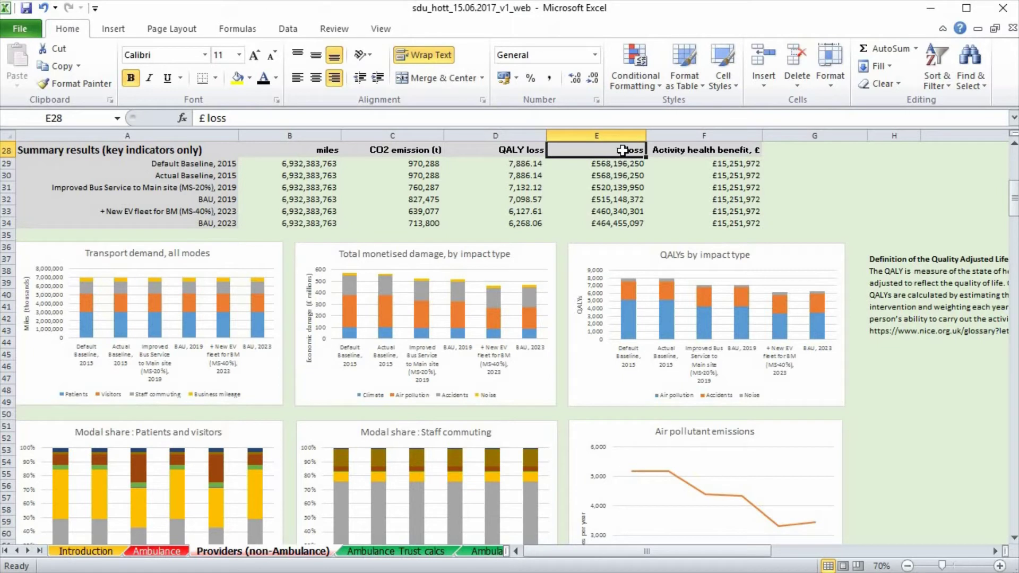
{"action": "left_click", "coordinate": [630, 223]}
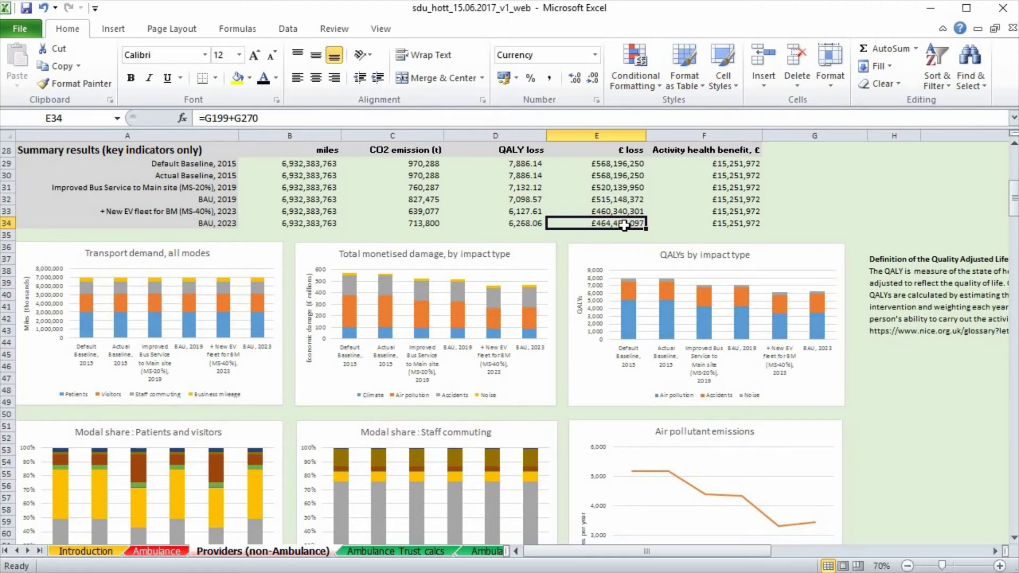
{"action": "scroll", "coordinate": [624, 225], "scroll_direction": "up", "scroll_amount": 7}
{"action": "scroll", "coordinate": [624, 225], "scroll_direction": "up", "scroll_amount": 2}
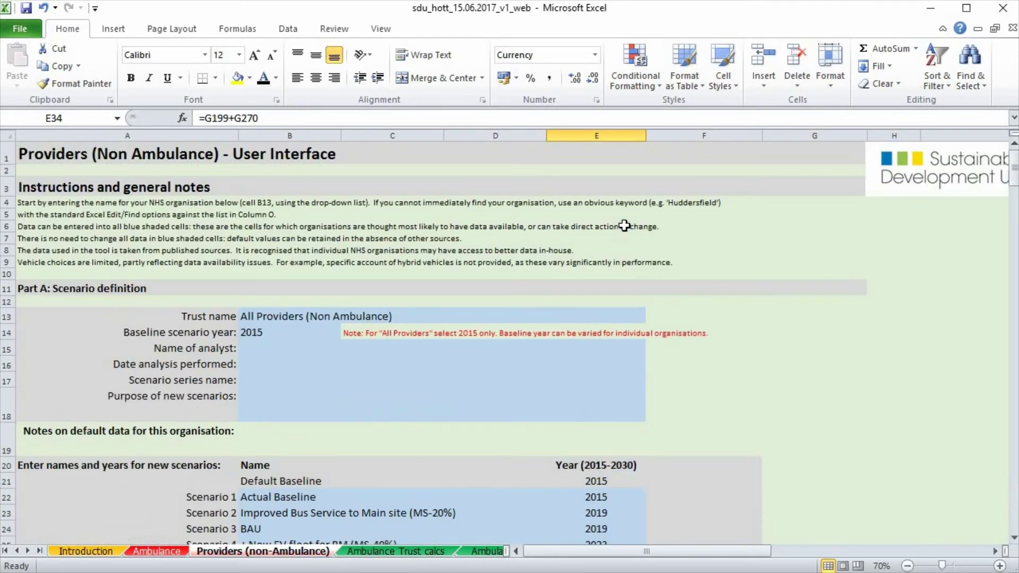